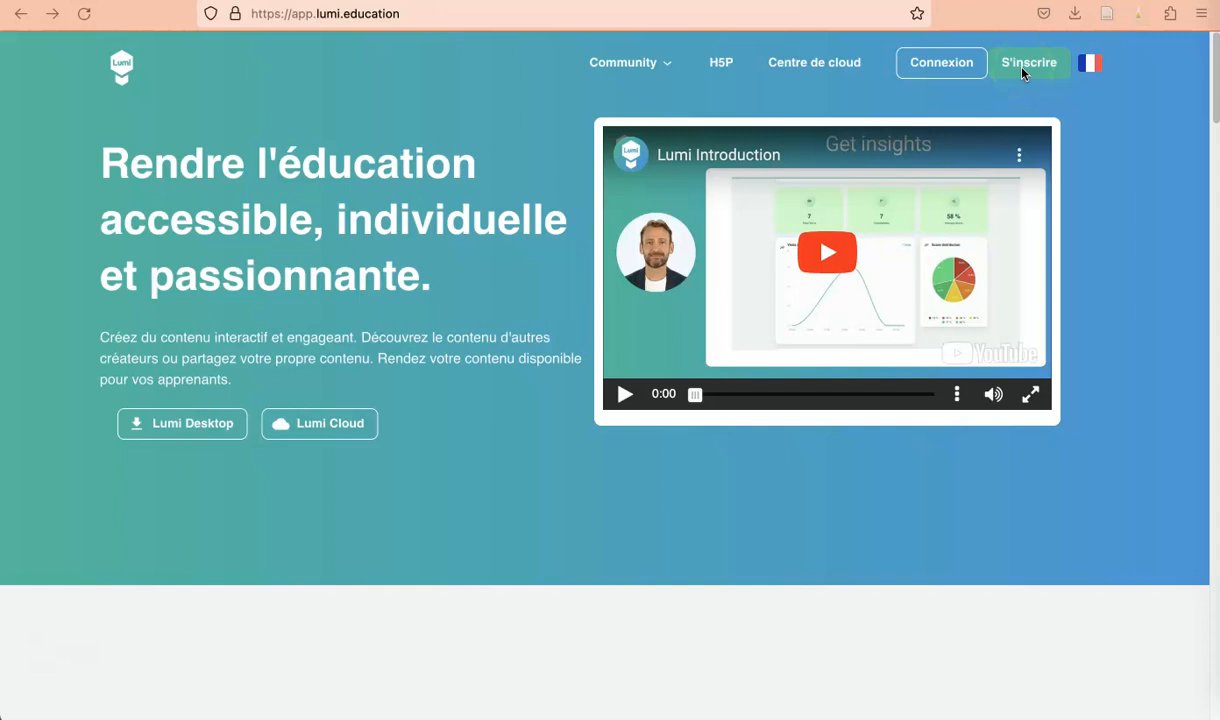
# Step: Open the Centre de cloud content hub and look through the public French-language resources
pyautogui.click(822, 64)
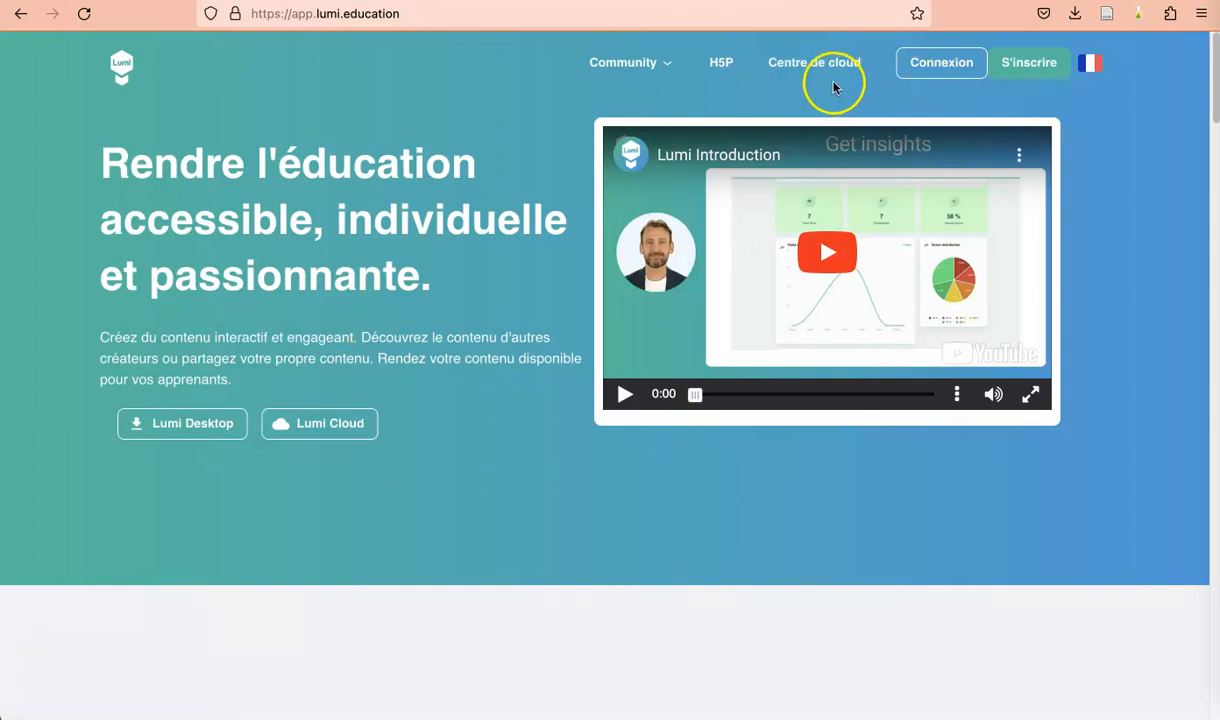
pyautogui.click(822, 72)
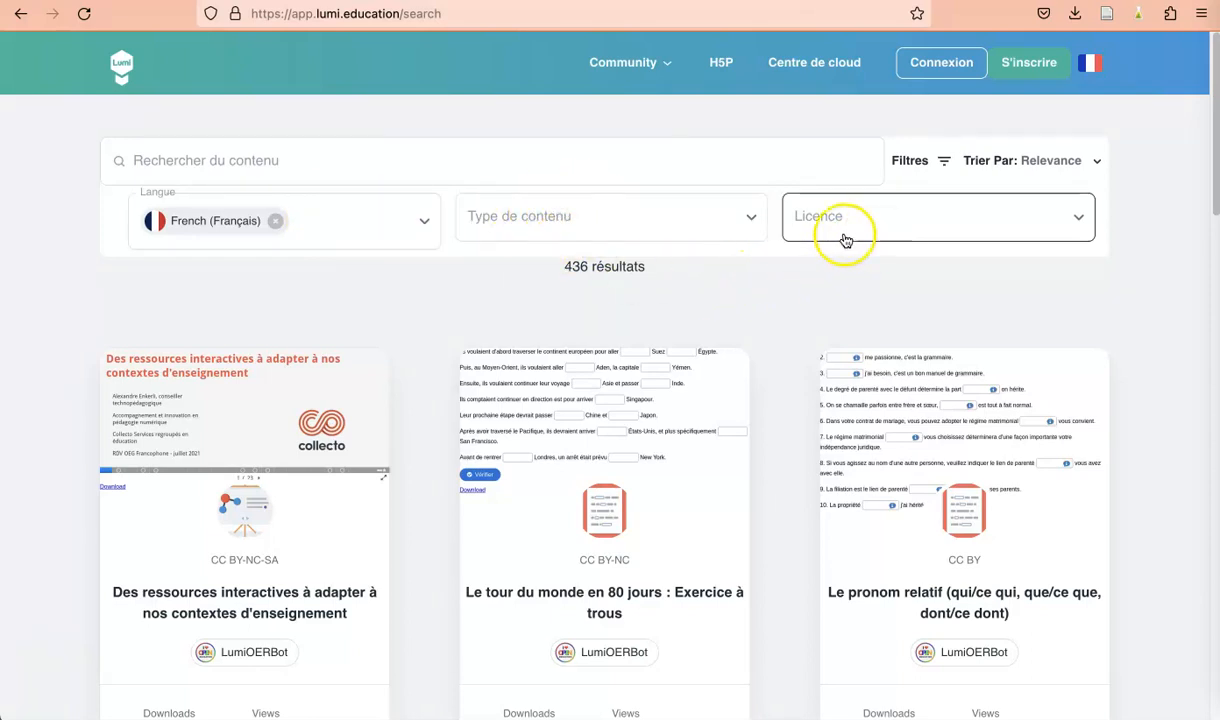
pyautogui.click(492, 162)
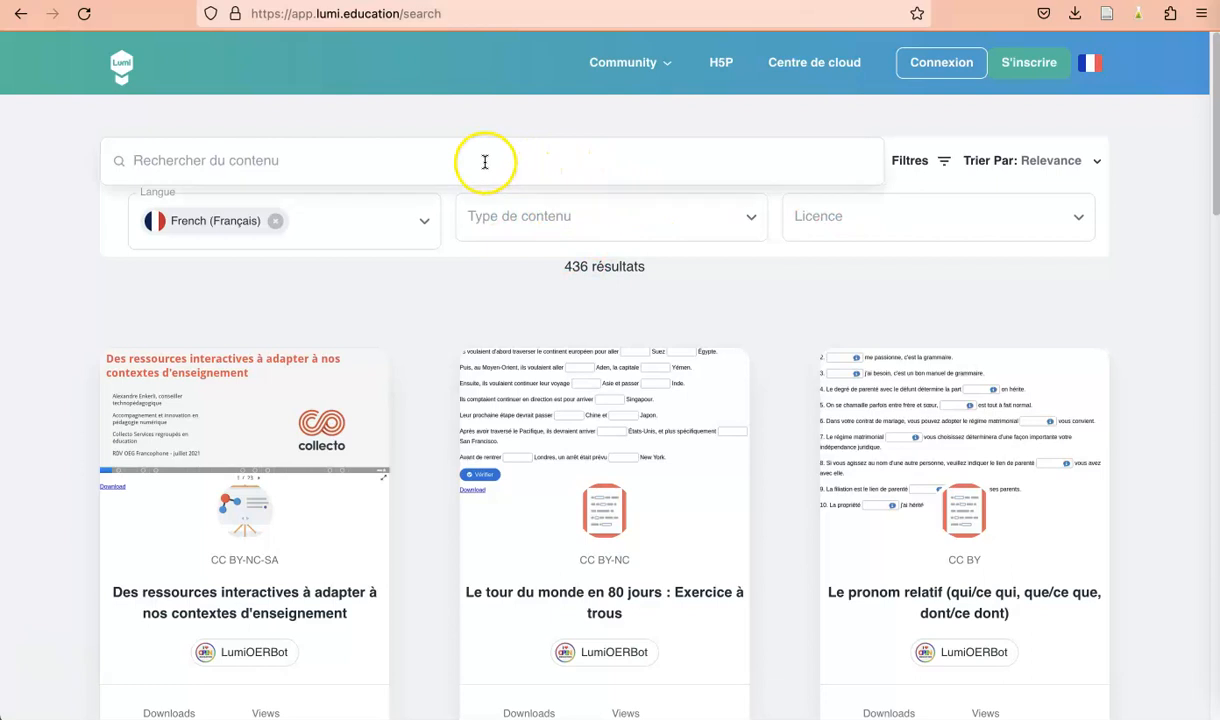
pyautogui.scroll(-5, 585, 509)
pyautogui.scroll(-5, 587, 514)
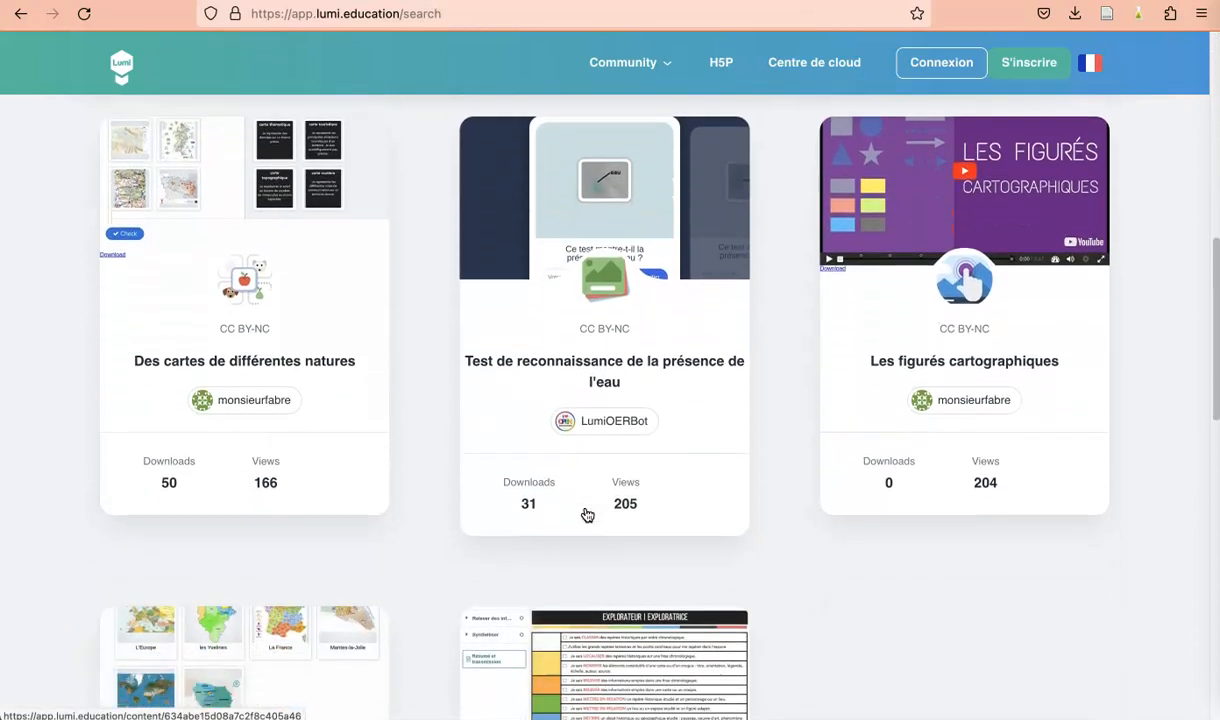
pyautogui.scroll(5, 587, 512)
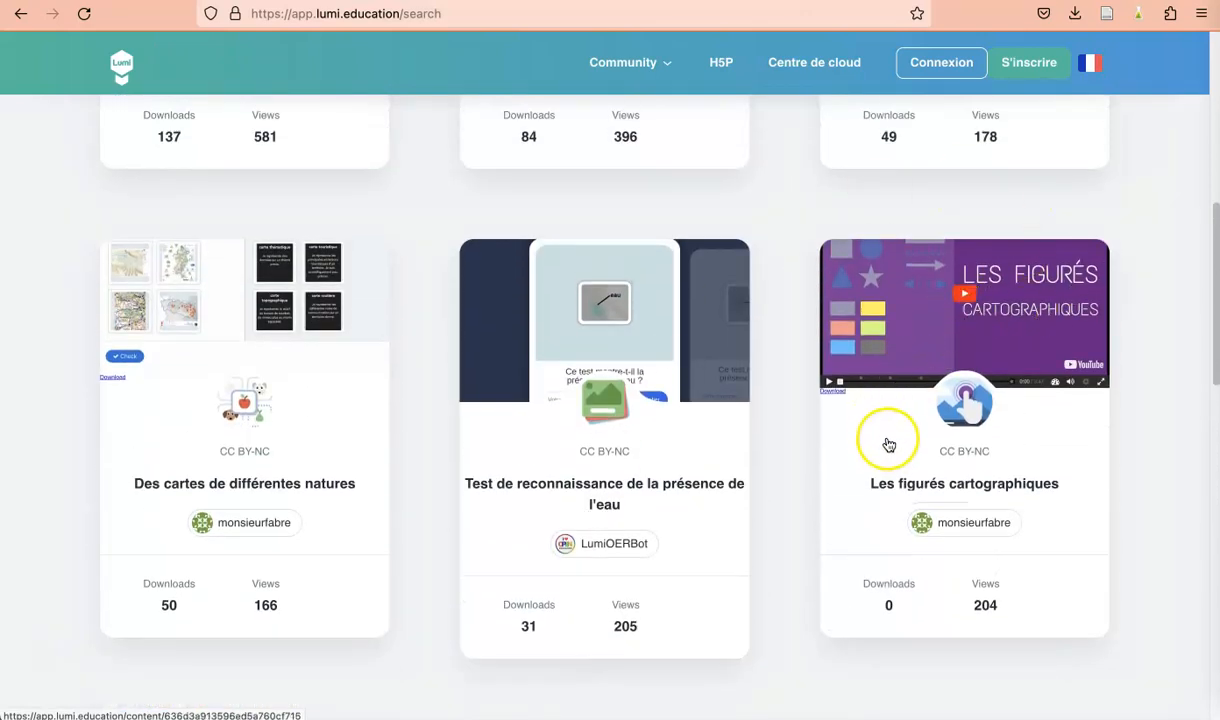
# Step: Open the shared resource "Les figurés cartographiques" and examine its interactive video and download options
pyautogui.click(890, 341)
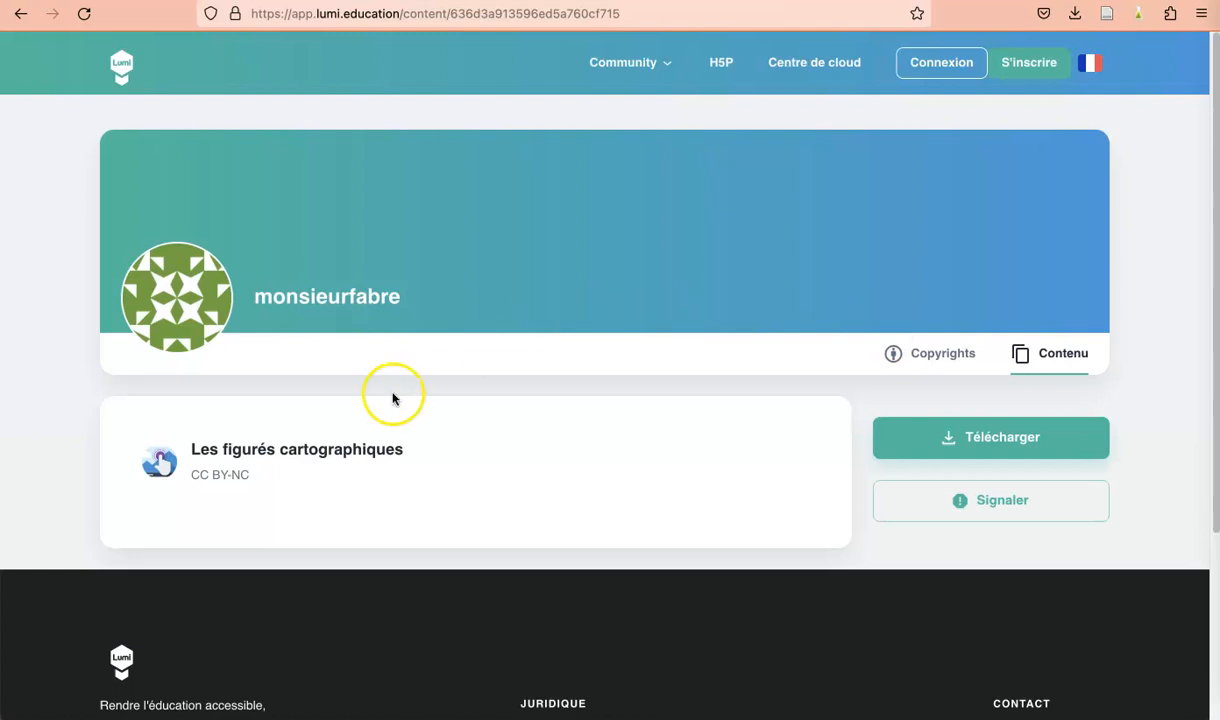
pyautogui.scroll(-3, 498, 450)
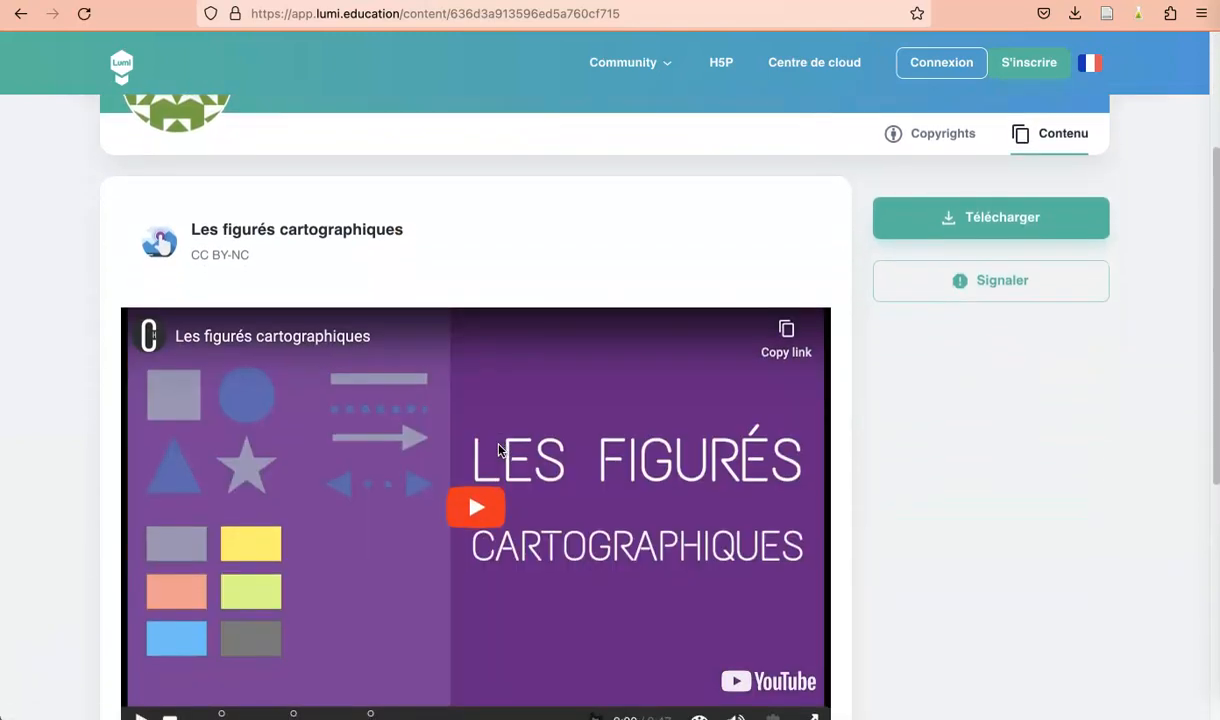
pyautogui.scroll(-3, 700, 482)
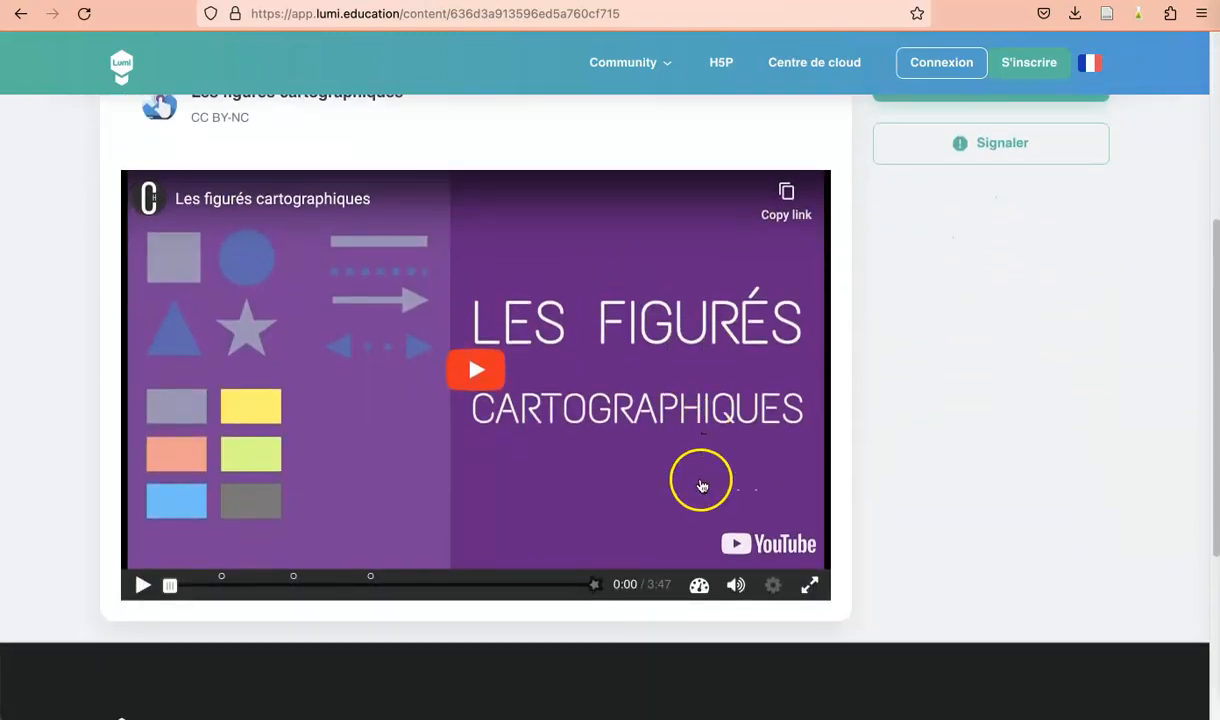
pyautogui.scroll(6, 592, 418)
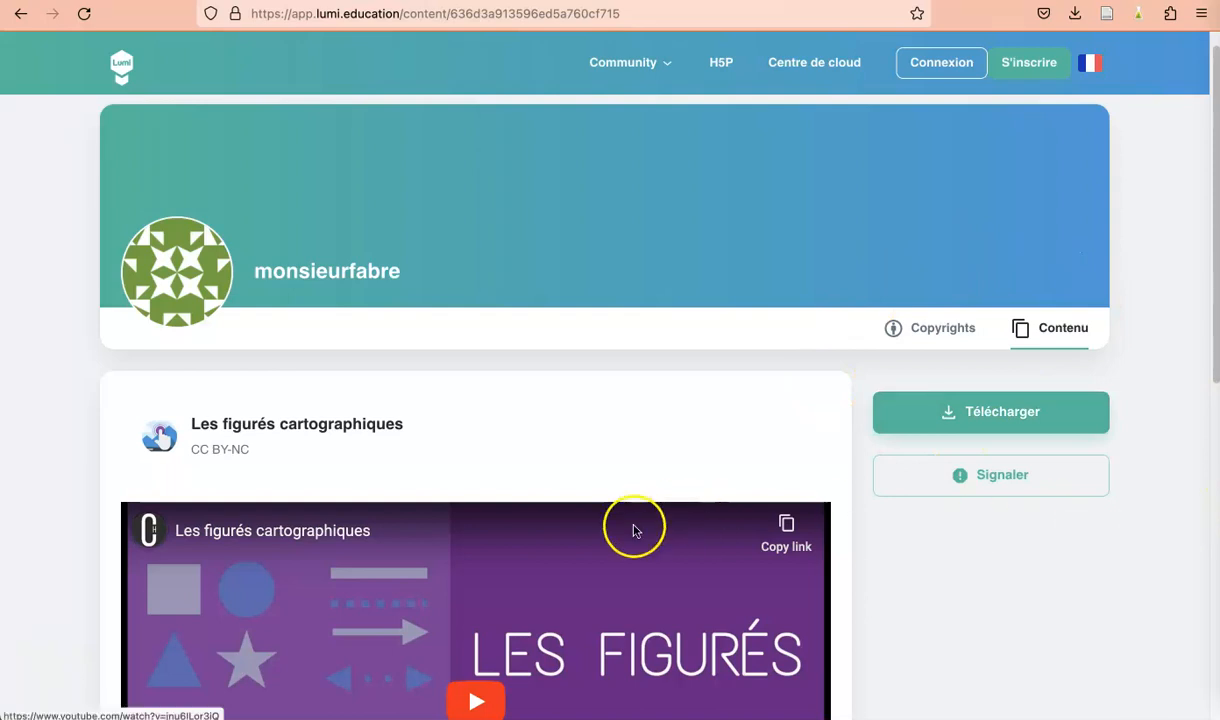
# Step: Sign in to the account and start creating new content from the dashboard
pyautogui.click(940, 62)
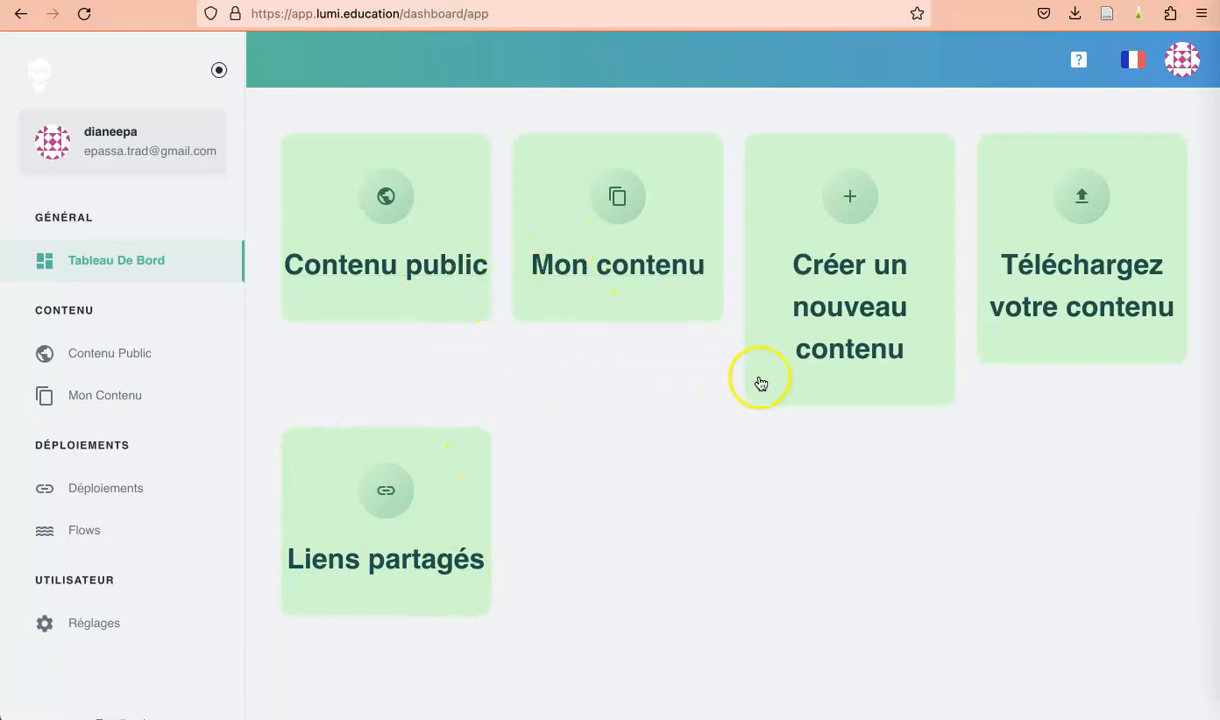
pyautogui.click(854, 214)
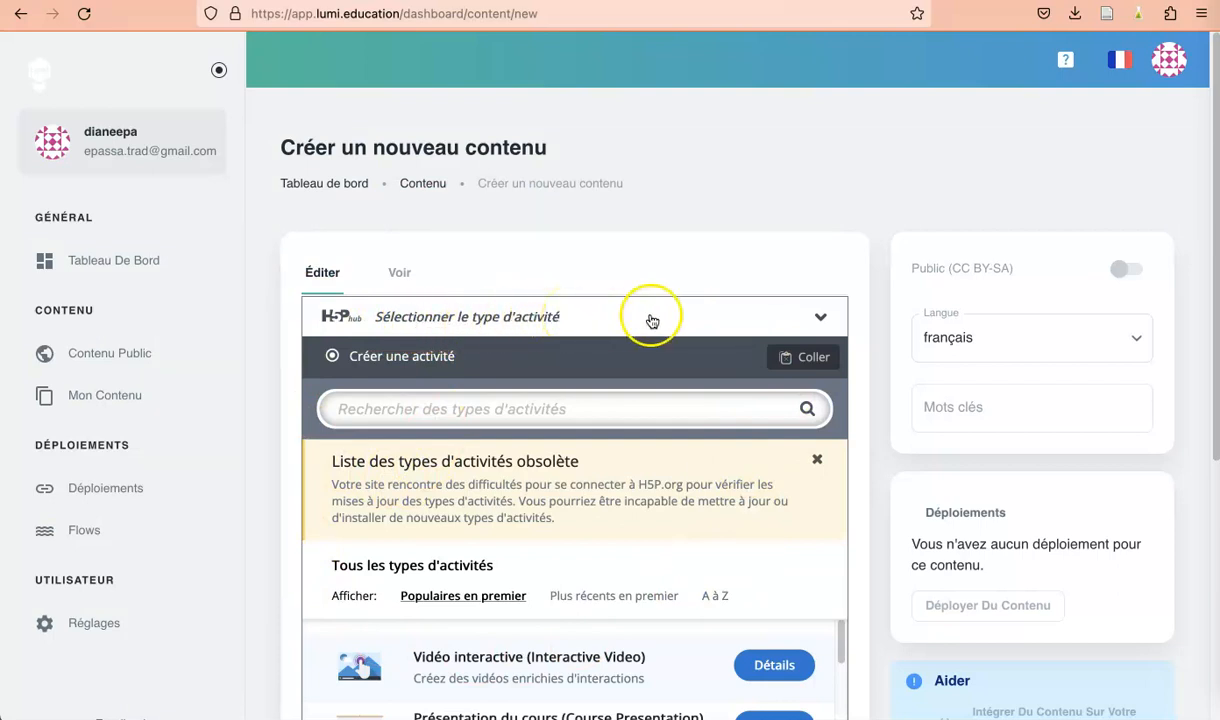
# Step: Examine the H5P activity types on offer, listed with the most popular ones first
pyautogui.click(819, 316)
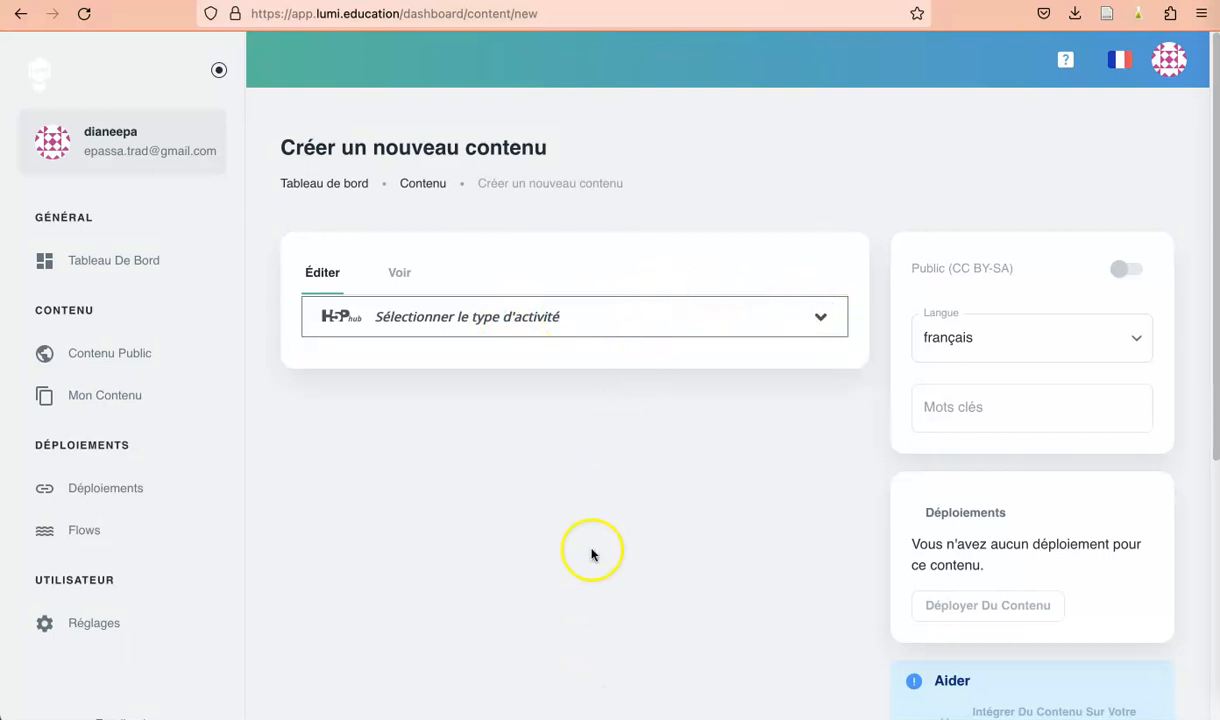
pyautogui.click(818, 317)
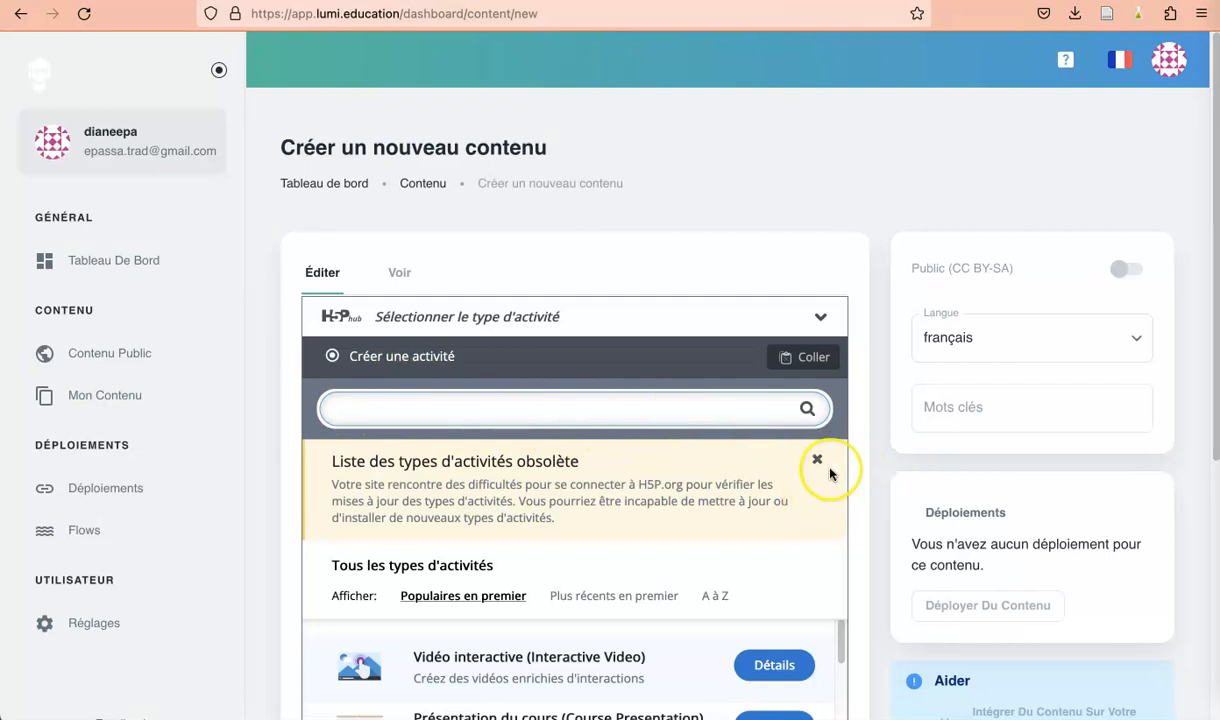
pyautogui.scroll(-5, 828, 468)
pyautogui.scroll(3, 832, 475)
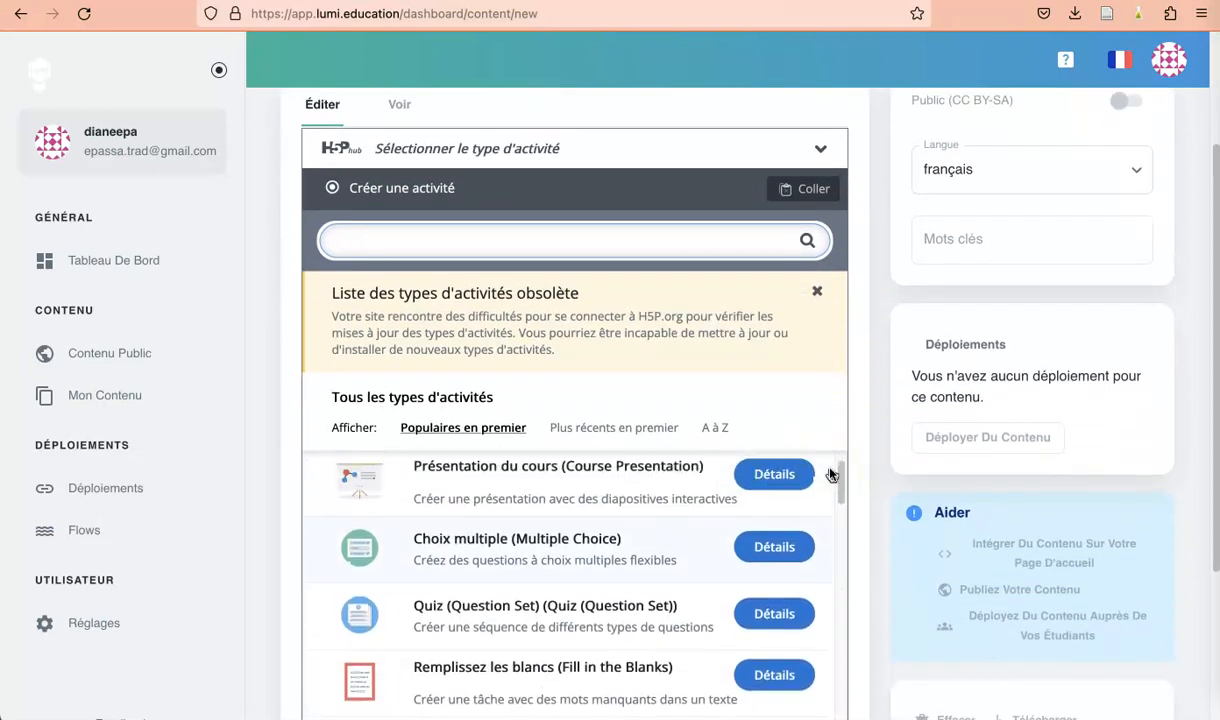
pyautogui.scroll(-1, 608, 568)
pyautogui.scroll(-2, 608, 568)
pyautogui.scroll(4, 607, 567)
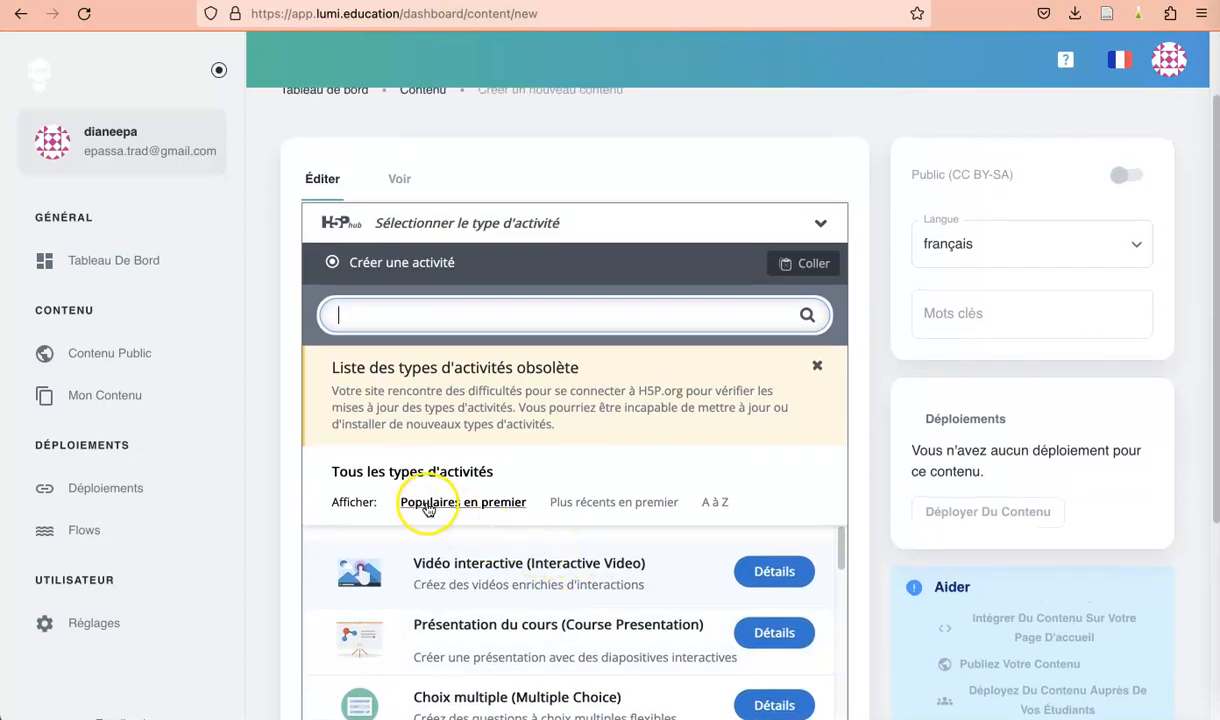
pyautogui.scroll(-1, 518, 607)
pyautogui.scroll(-10, 518, 607)
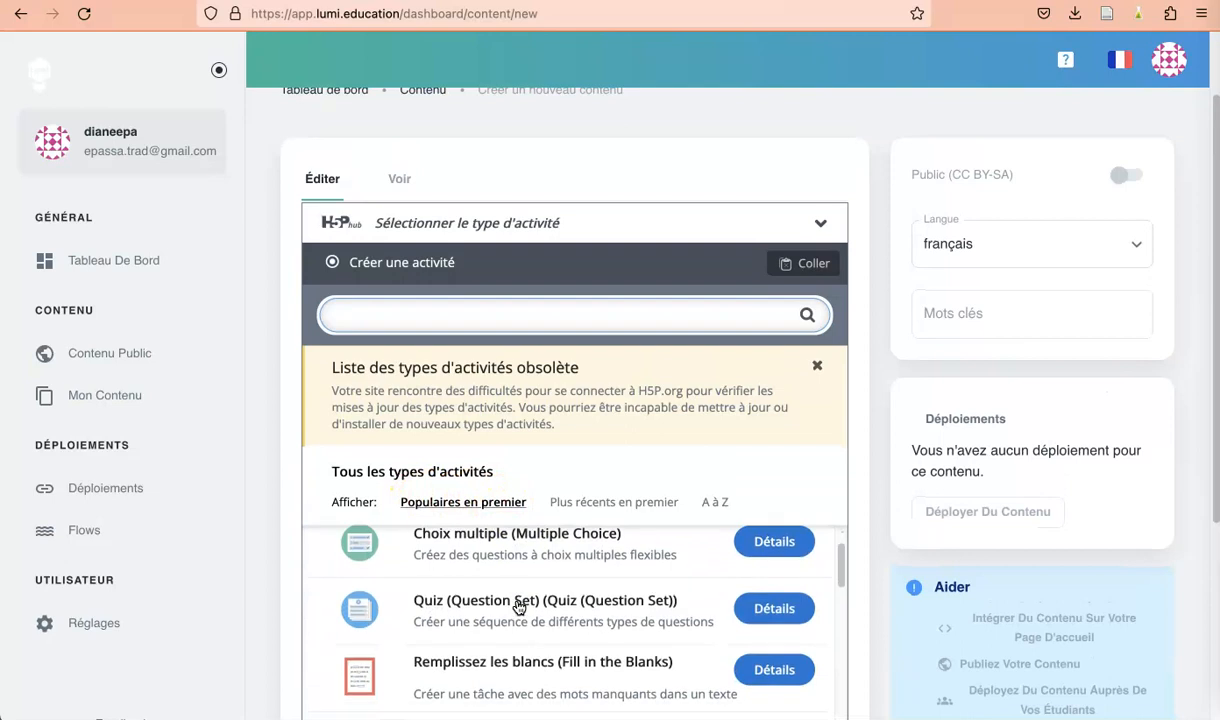
pyautogui.scroll(-3, 518, 607)
pyautogui.scroll(15, 518, 607)
pyautogui.scroll(-1, 518, 607)
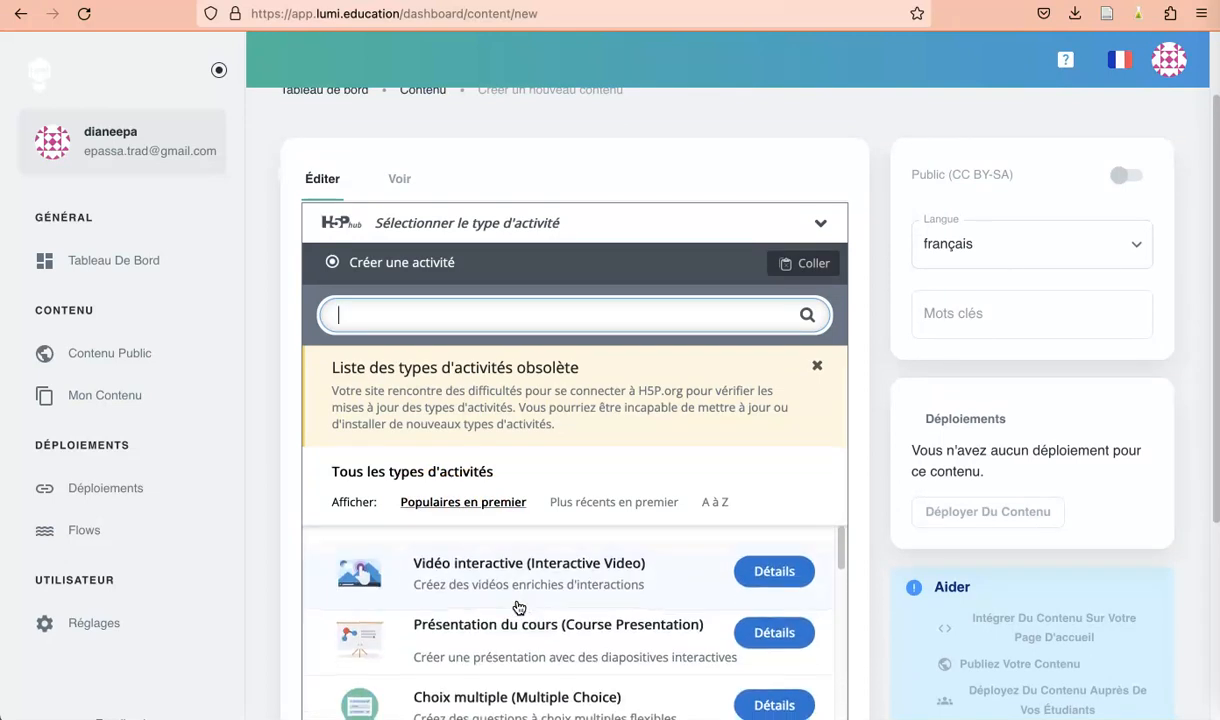
pyautogui.scroll(-4, 531, 667)
pyautogui.scroll(-2, 533, 690)
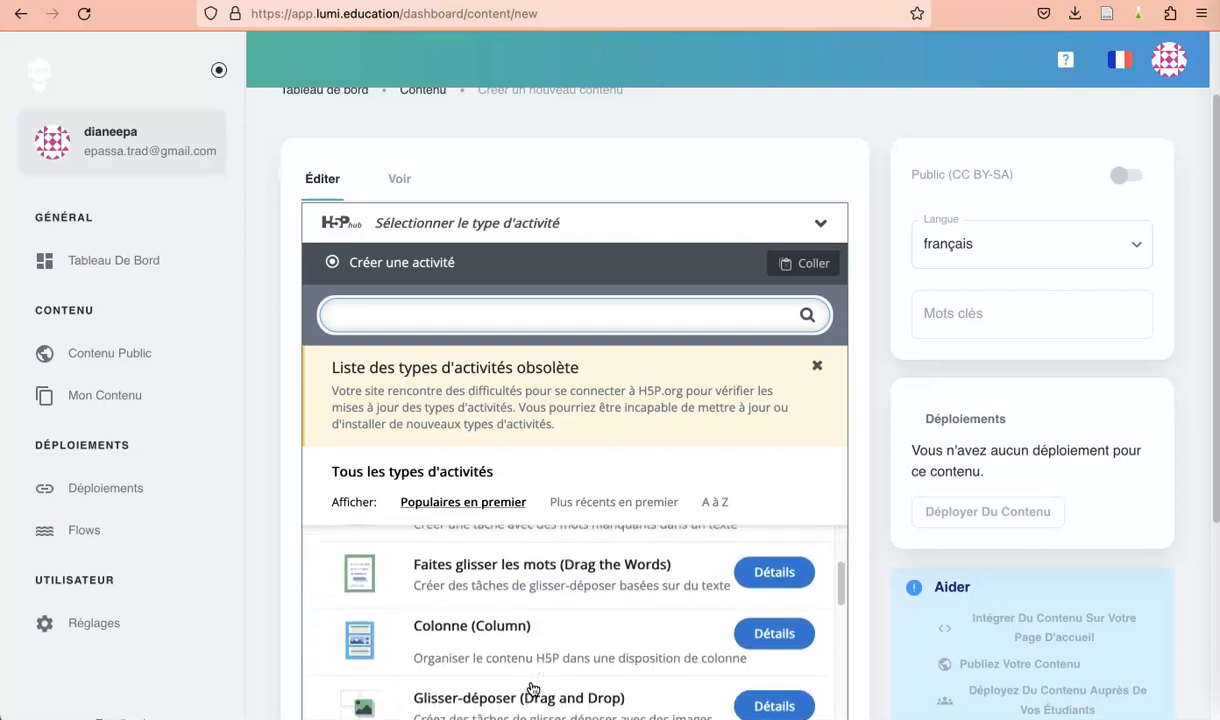
pyautogui.scroll(6, 533, 690)
# Step: Choose the Vidéo interactive (Interactive Video) activity type and title the content "Education ouverte"
pyautogui.click(527, 562)
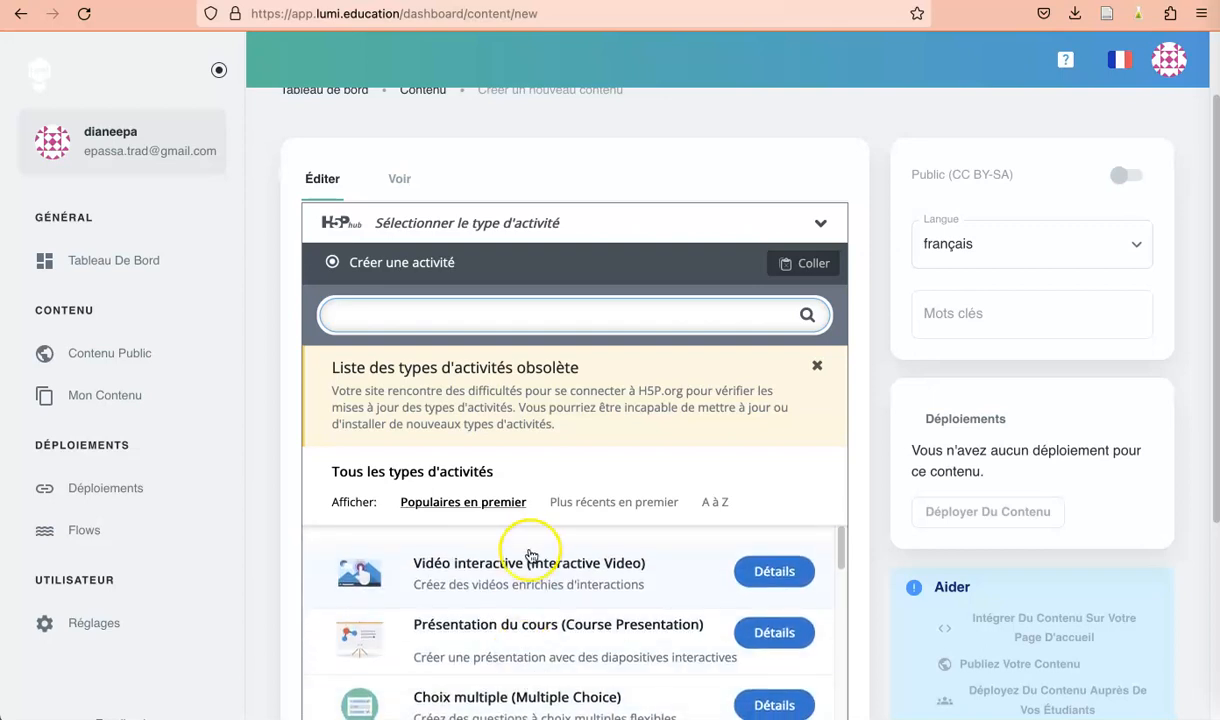
pyautogui.click(523, 568)
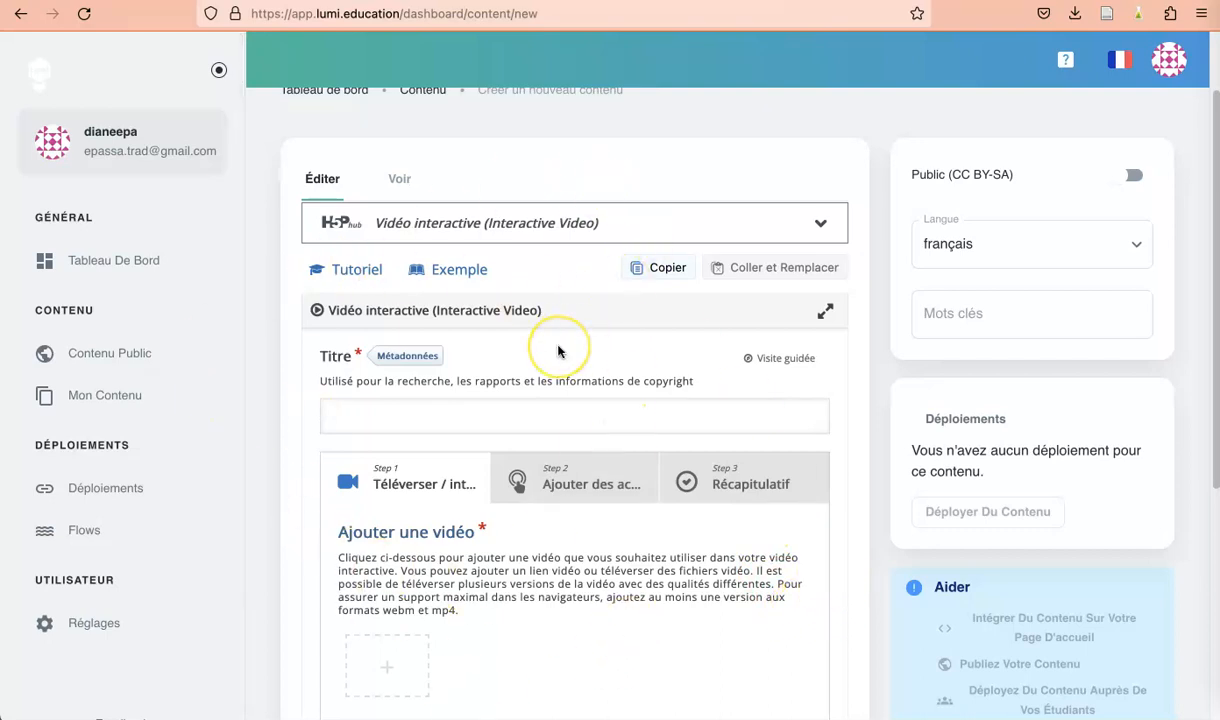
pyautogui.scroll(-2, 558, 350)
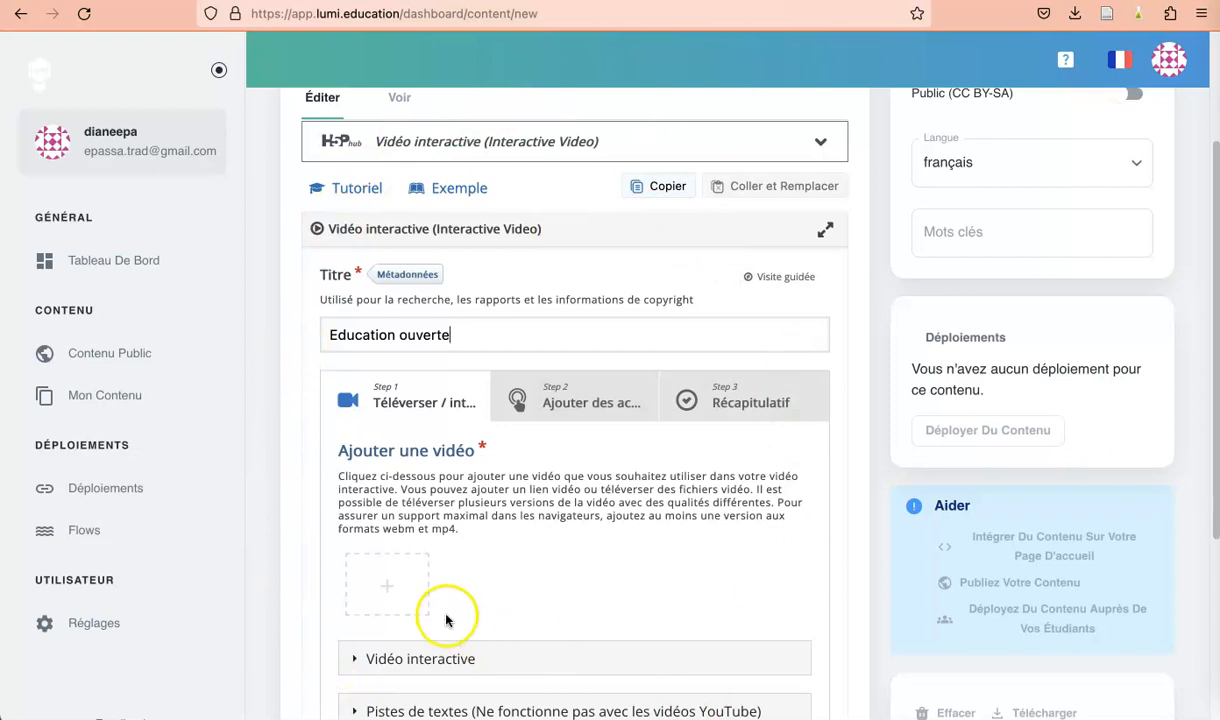
# Step: Add a video to the activity by uploading "Le contenu interactif - vidéo .mp4" from the recent files
pyautogui.scroll(-2, 477, 512)
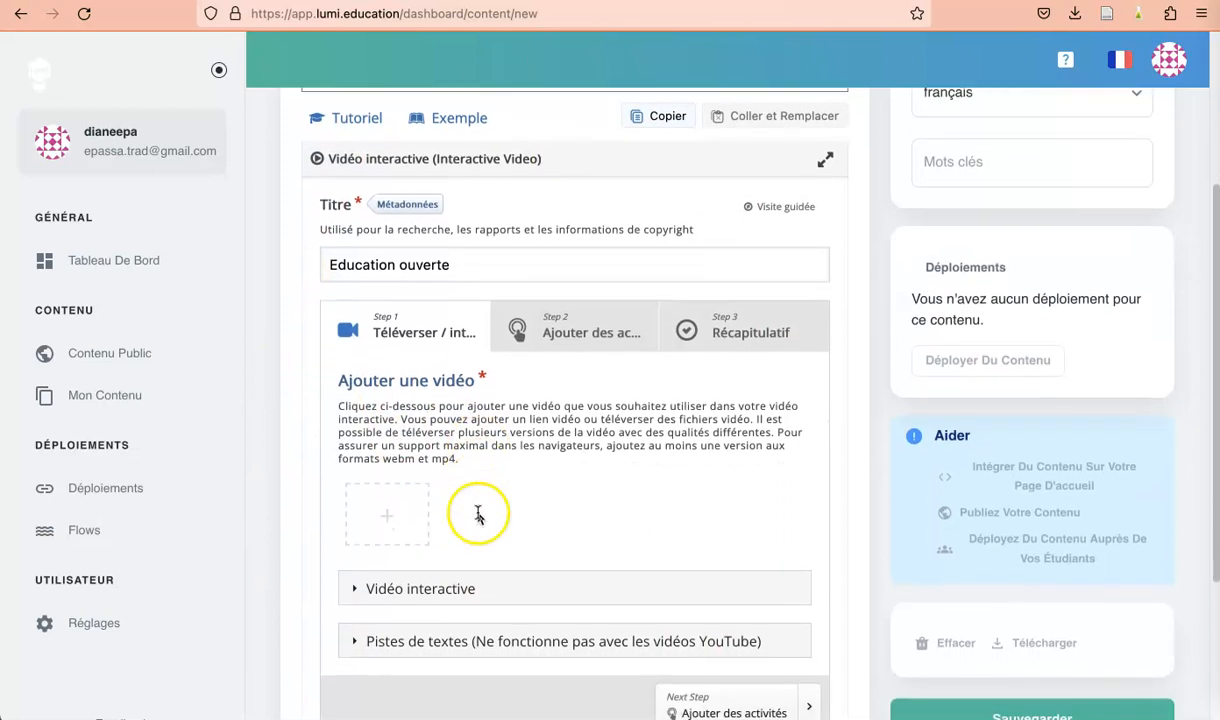
pyautogui.click(393, 507)
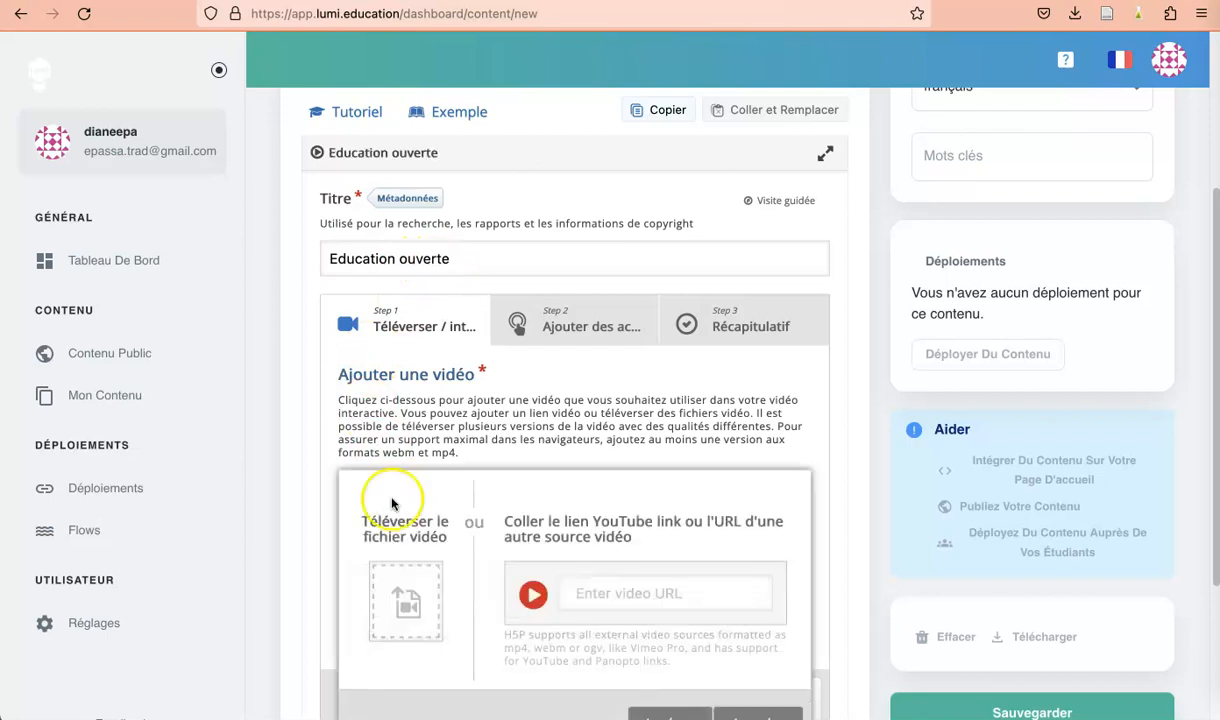
pyautogui.scroll(-5, 675, 373)
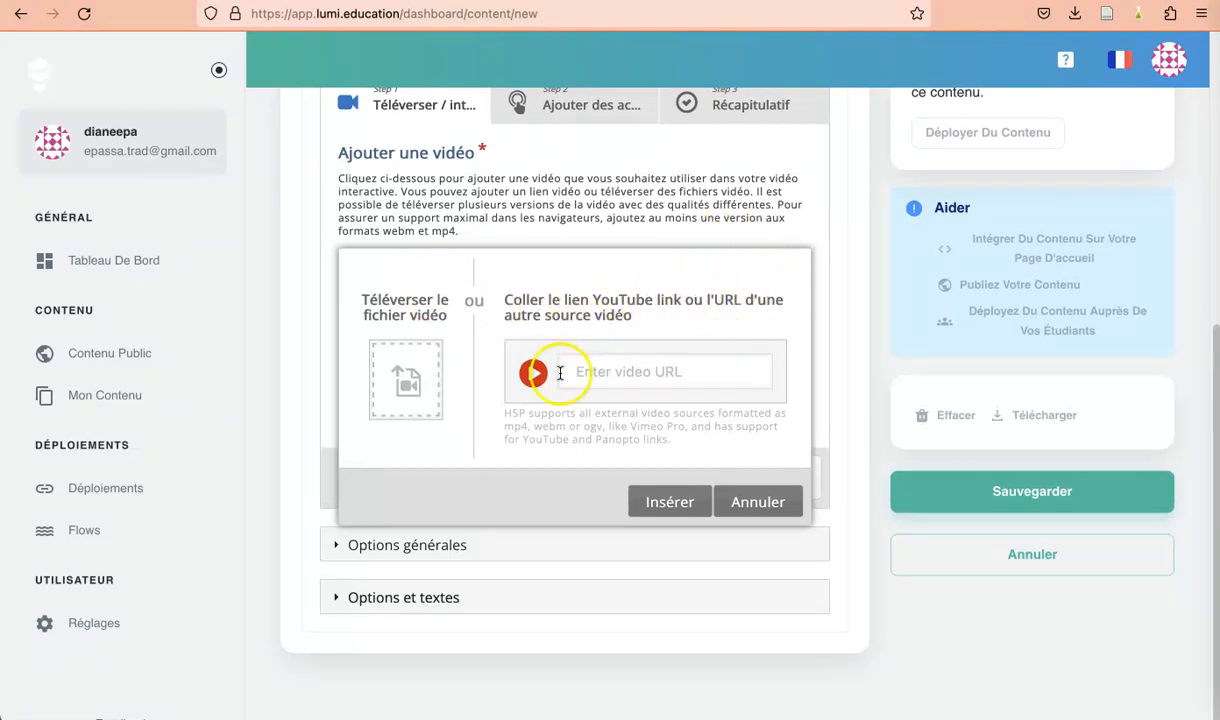
pyautogui.click(404, 384)
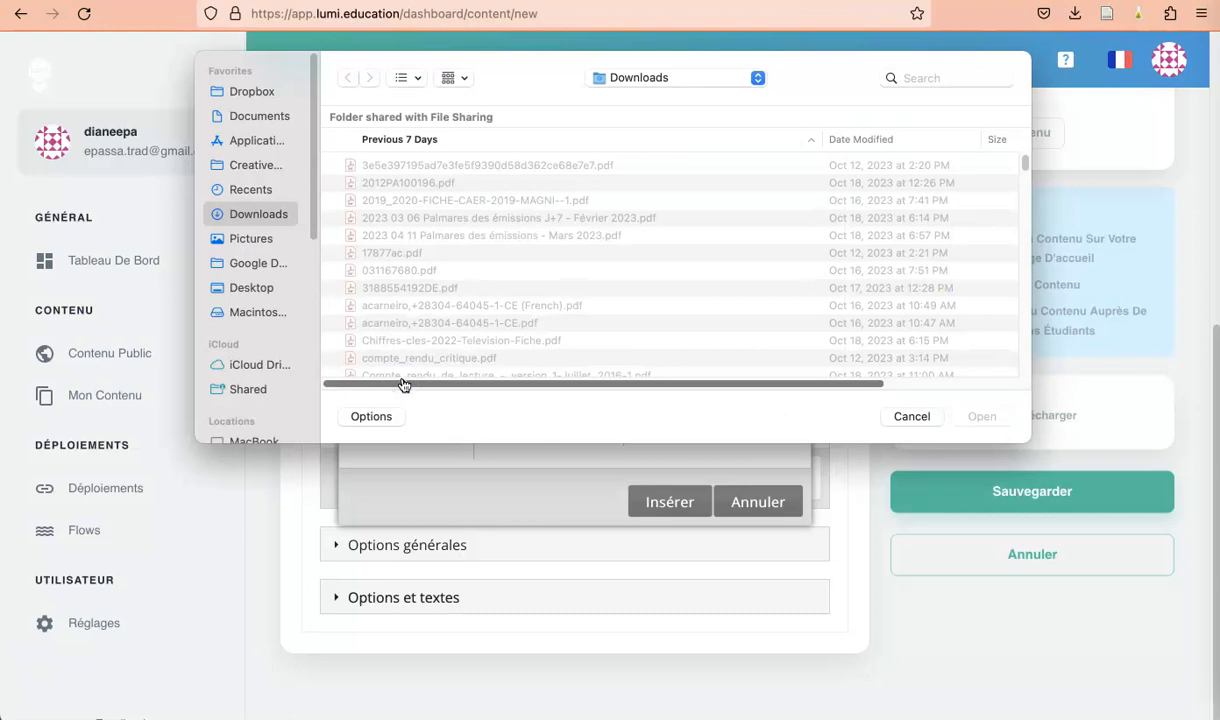
pyautogui.click(252, 190)
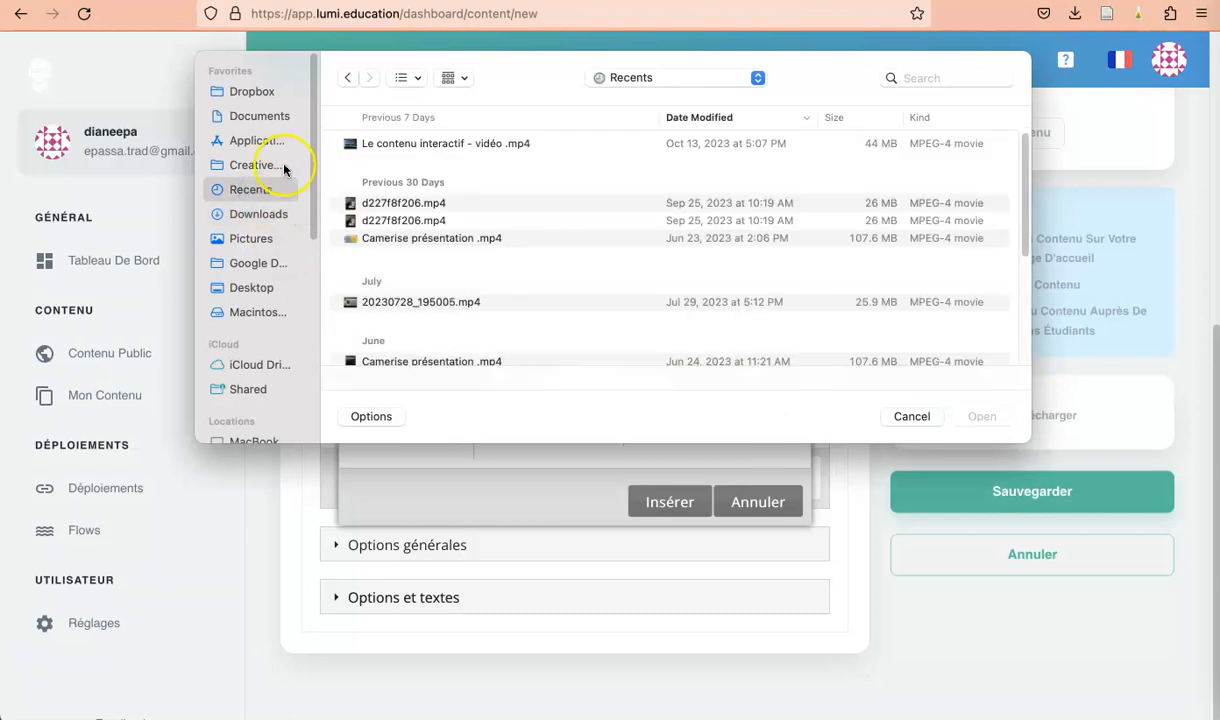
pyautogui.click(412, 145)
pyautogui.click(975, 415)
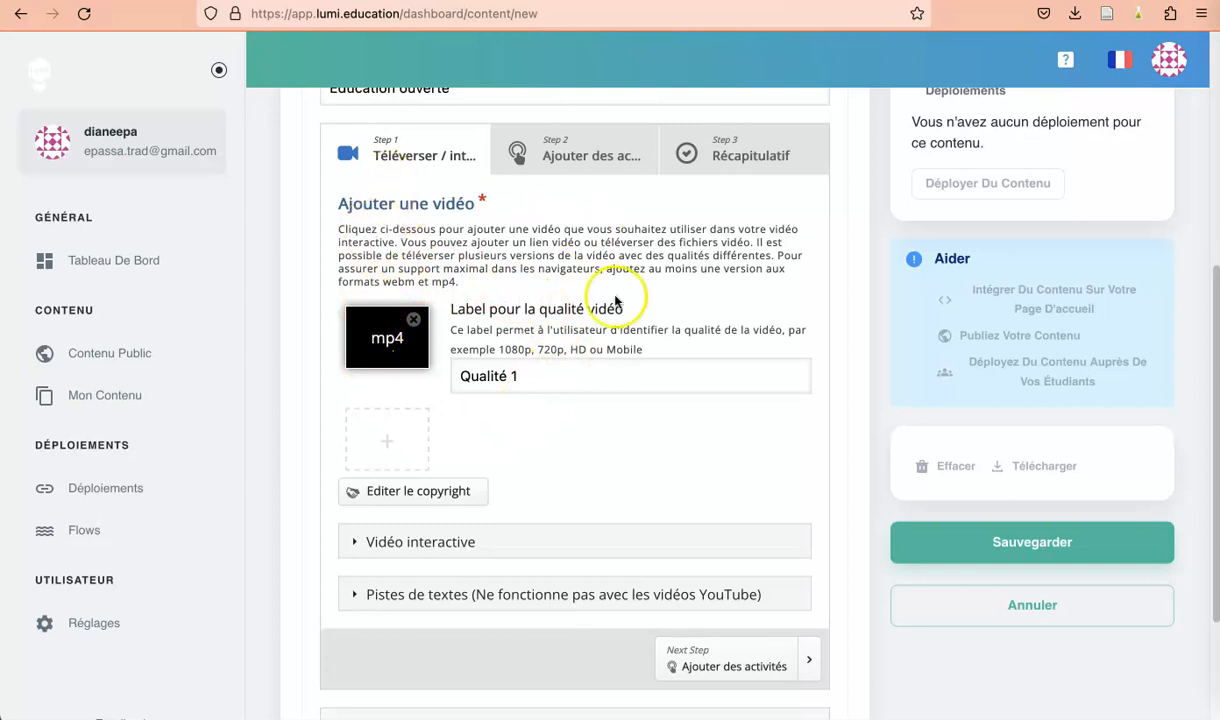
# Step: Review the activity form with the uploaded video and save the content
pyautogui.scroll(-1, 553, 411)
pyautogui.scroll(3, 553, 411)
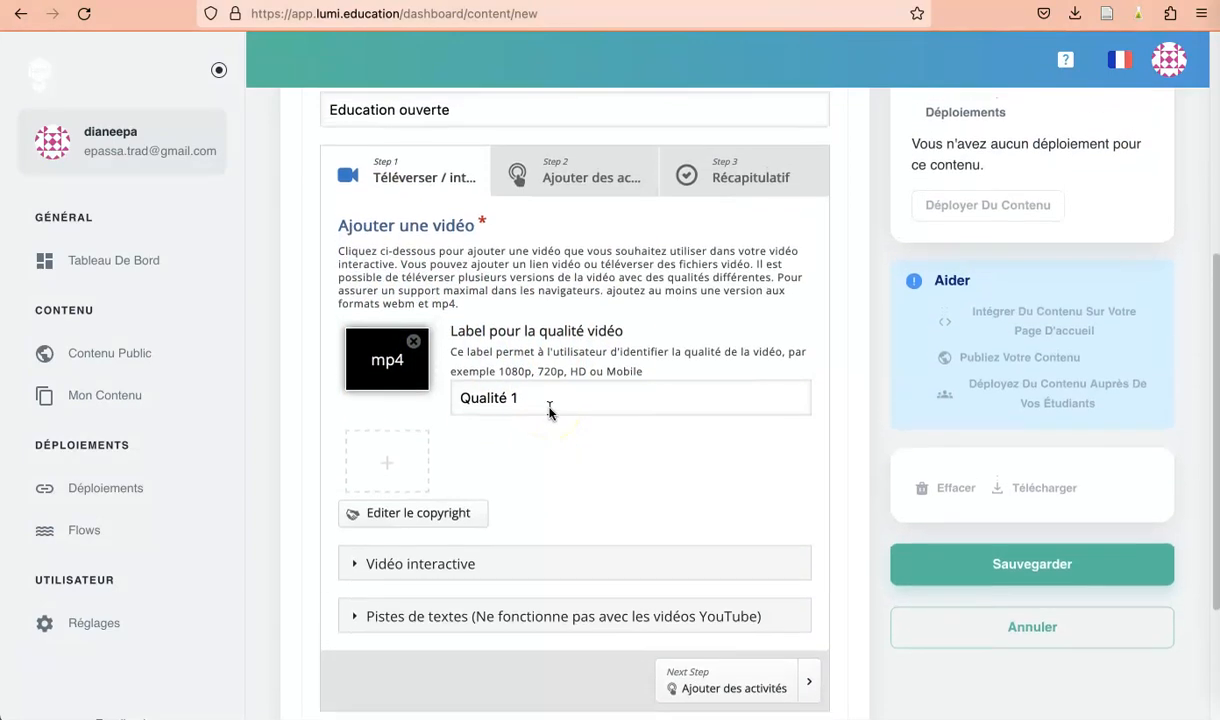
pyautogui.scroll(2, 549, 411)
pyautogui.scroll(-1, 549, 411)
pyautogui.scroll(4, 549, 411)
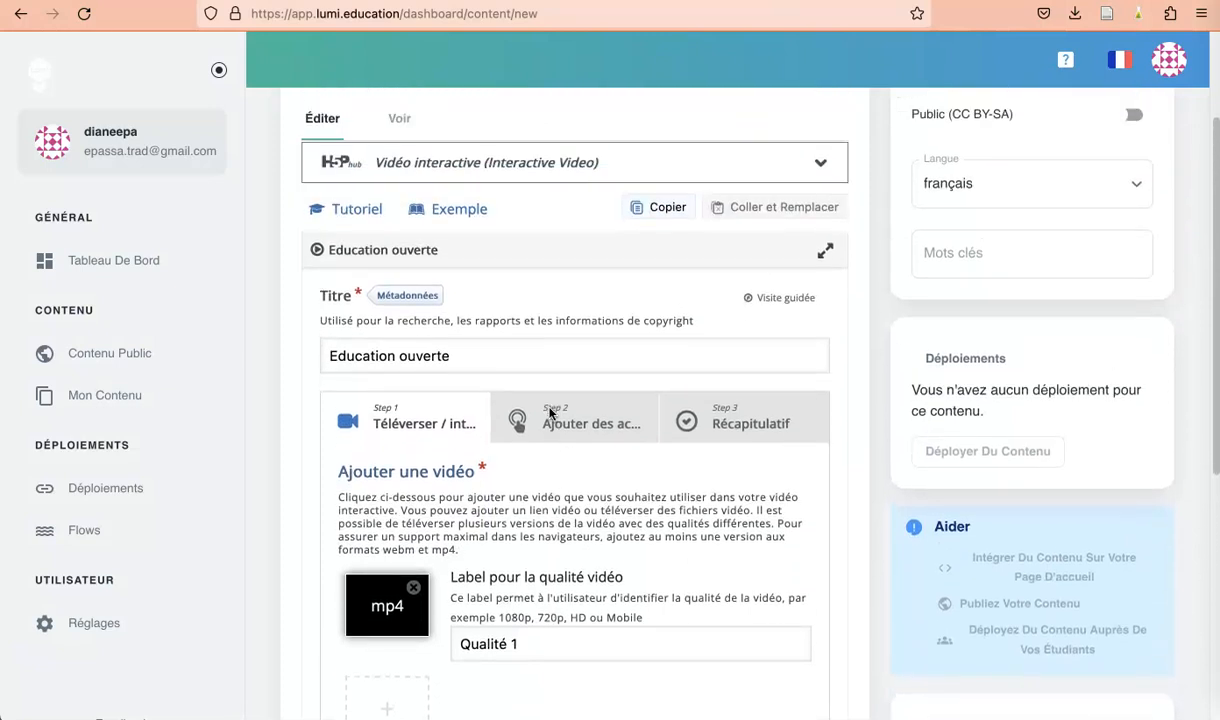
pyautogui.scroll(-5, 553, 414)
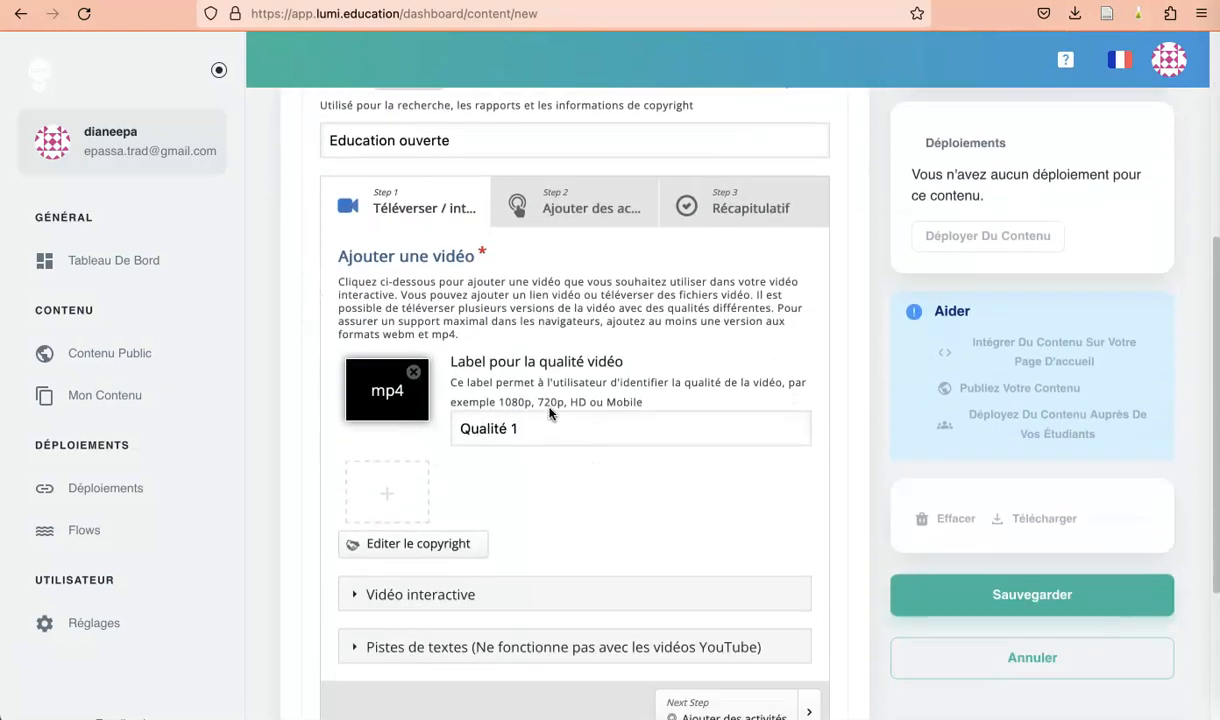
pyautogui.click(908, 461)
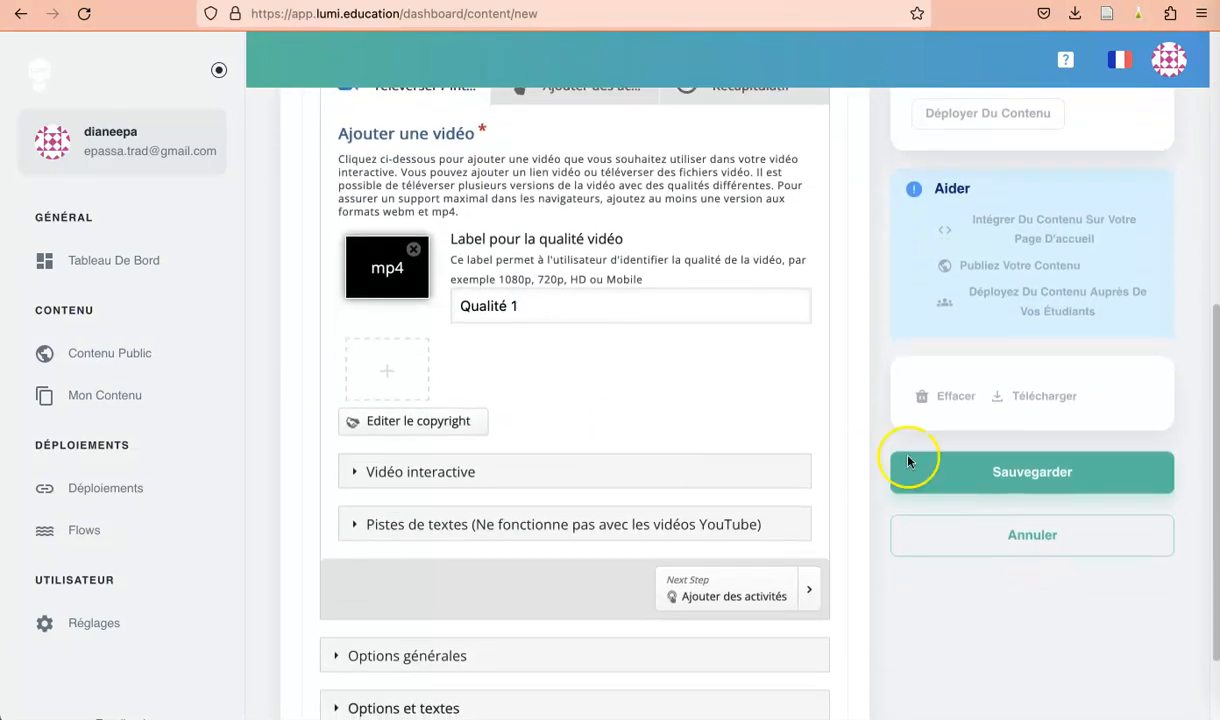
pyautogui.click(1042, 476)
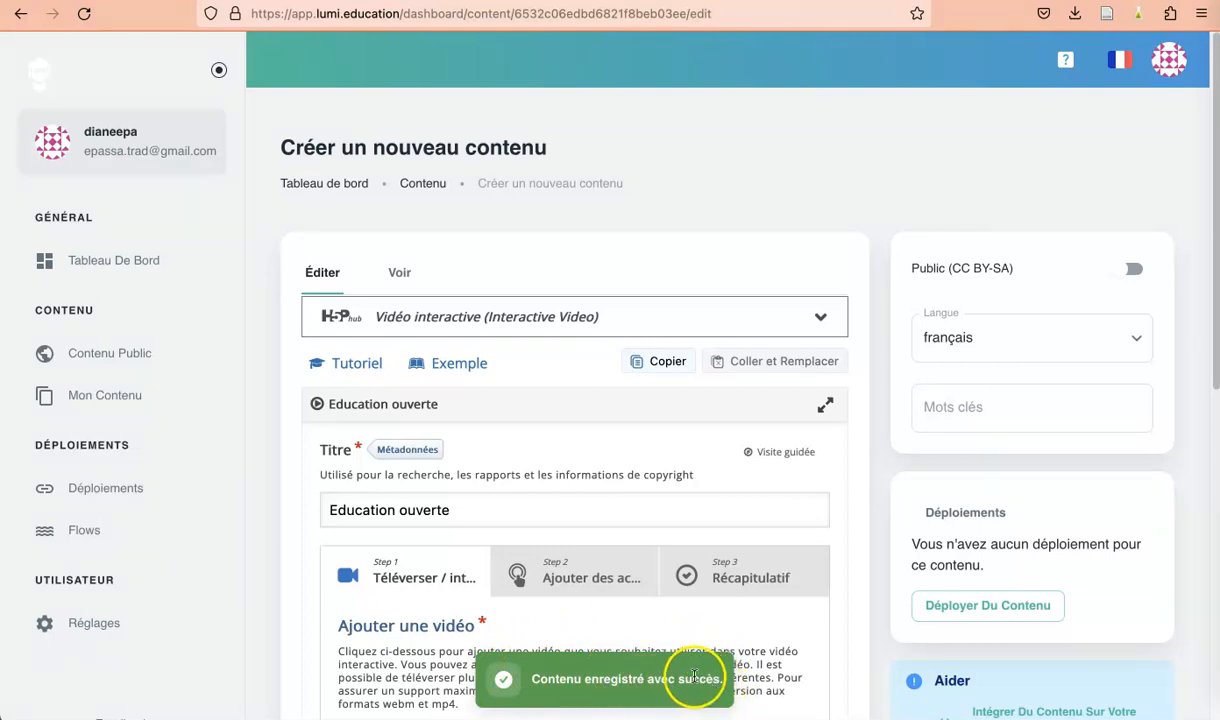
# Step: Start making the interactive video public and choose the Attribution (CC BY) licence for it
pyautogui.scroll(-3, 760, 537)
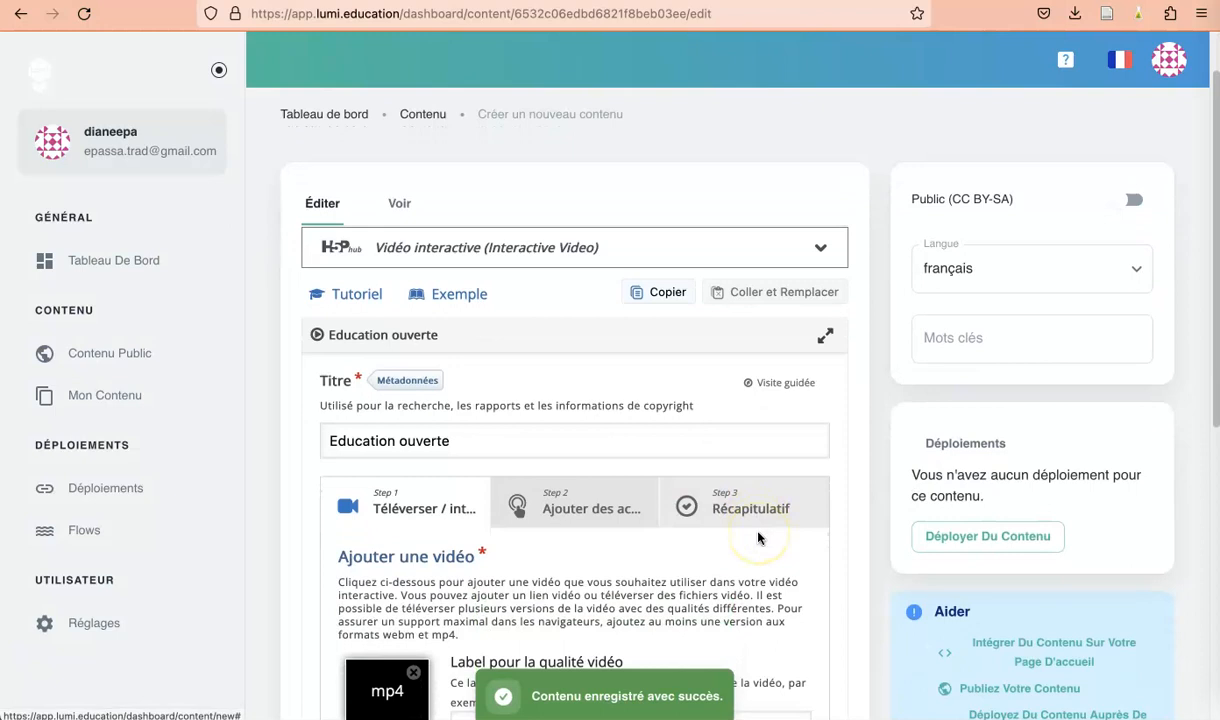
pyautogui.scroll(3, 763, 540)
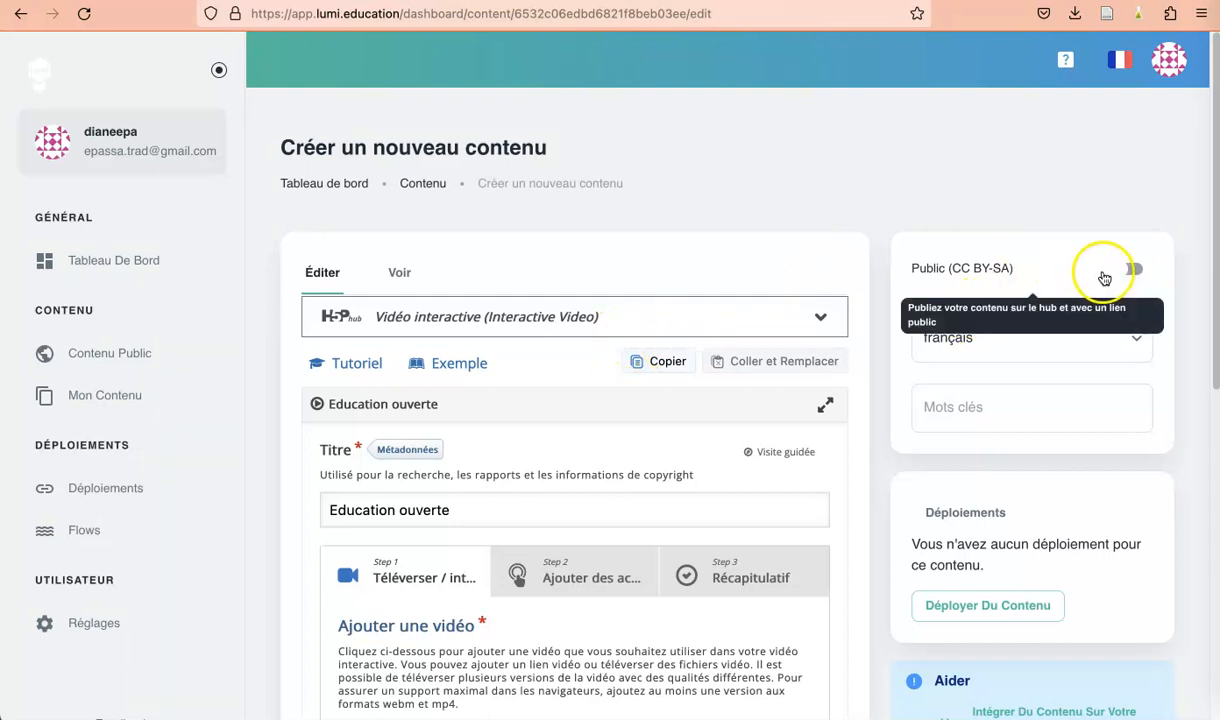
pyautogui.click(1134, 271)
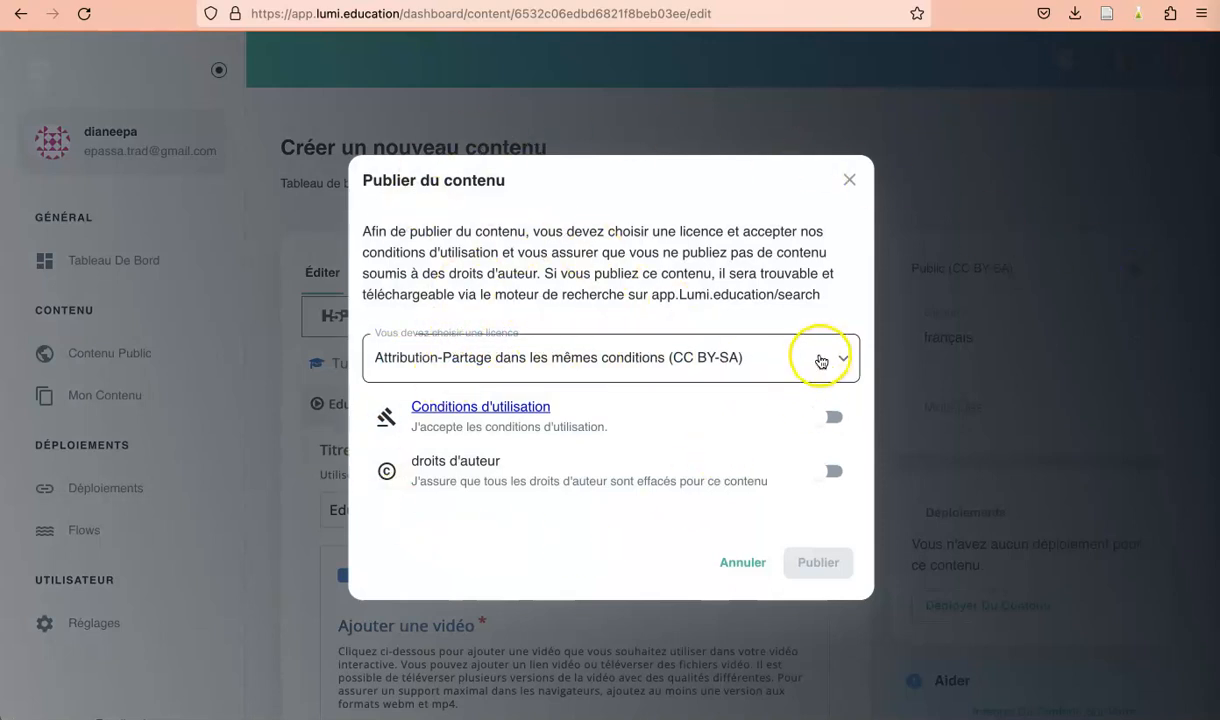
pyautogui.click(845, 361)
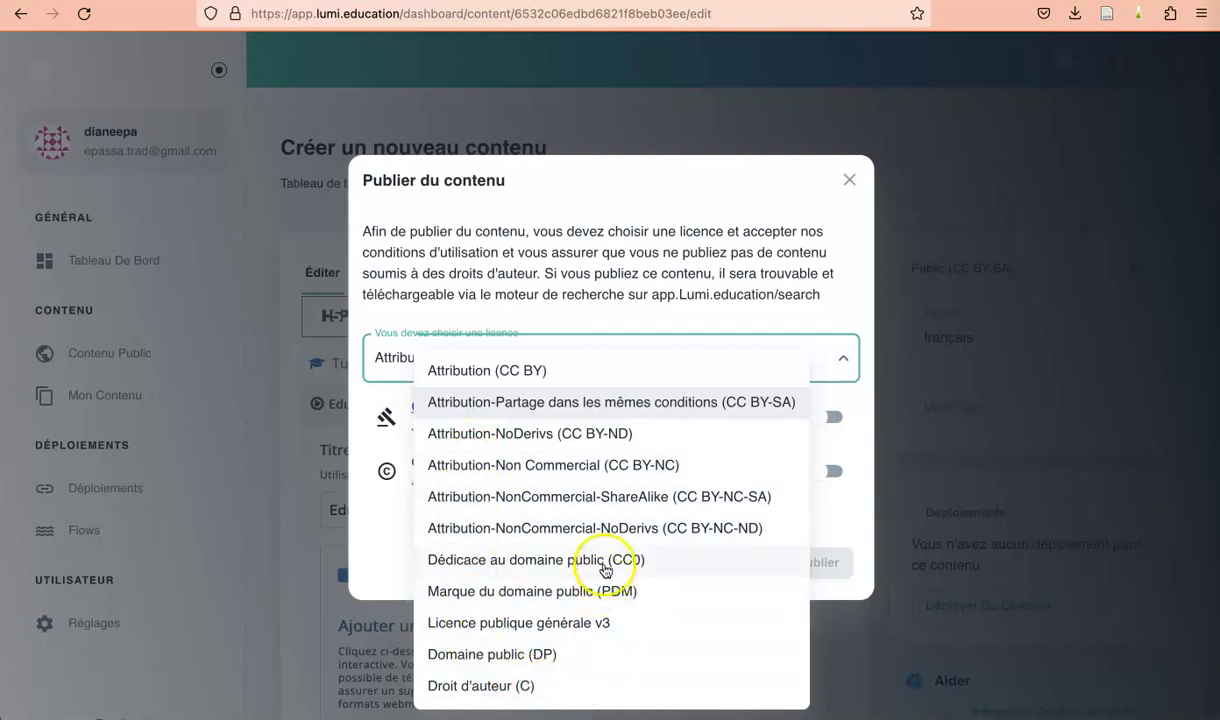
pyautogui.click(493, 376)
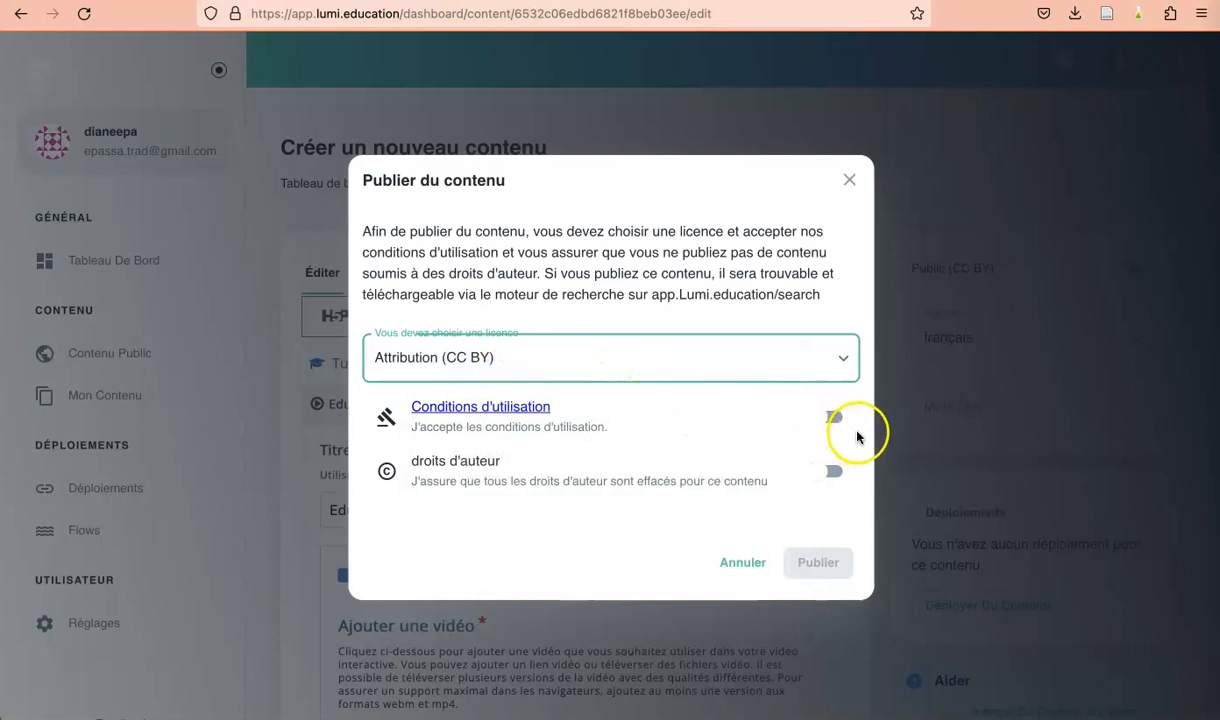
# Step: Accept the terms of use, confirm that copyright is cleared, and publish the content
pyautogui.click(834, 418)
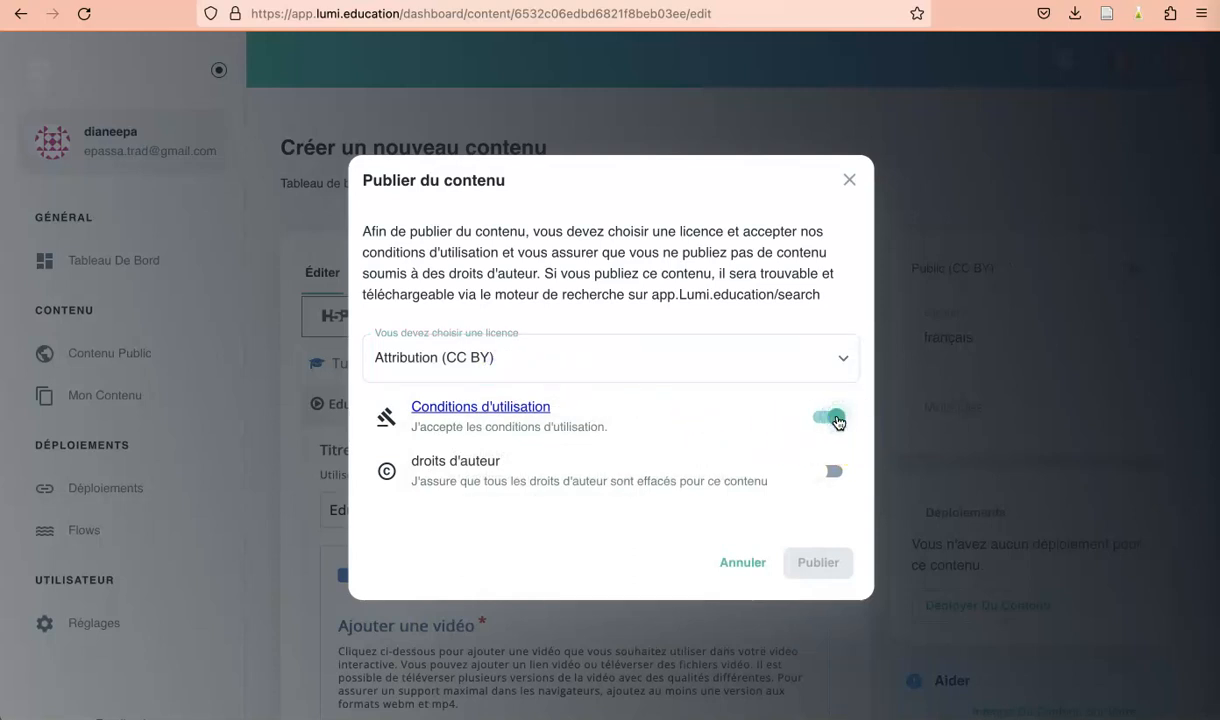
pyautogui.click(834, 474)
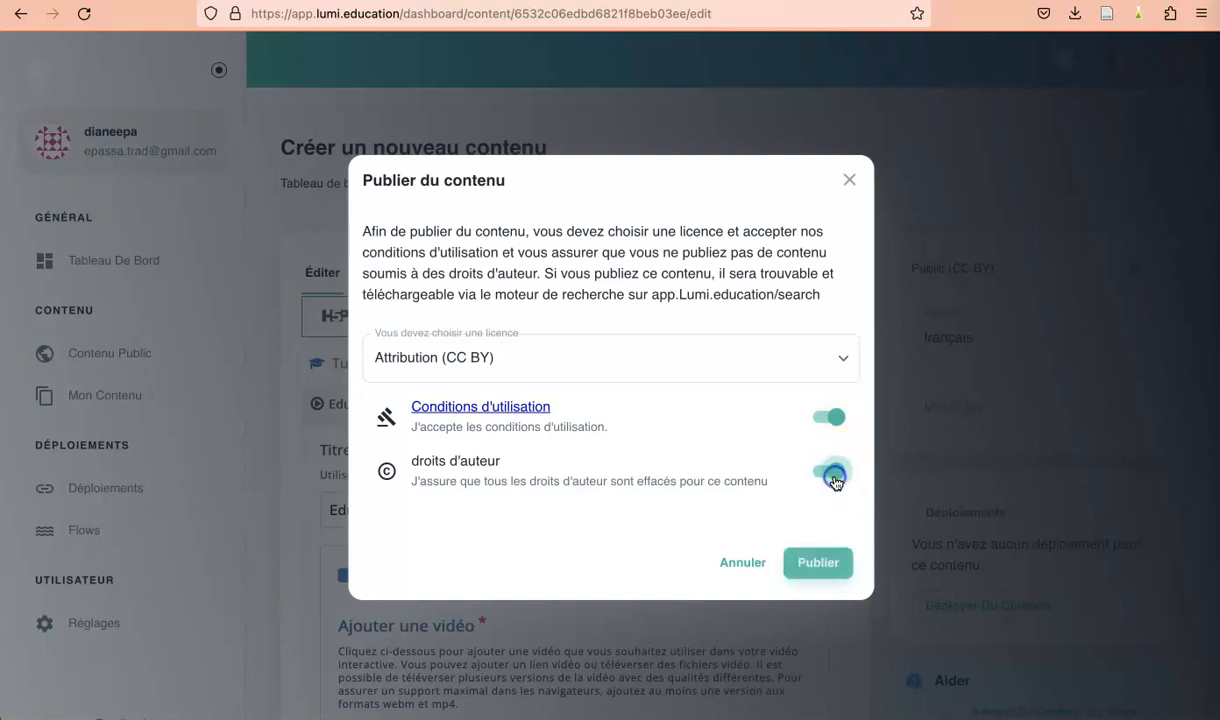
pyautogui.click(815, 564)
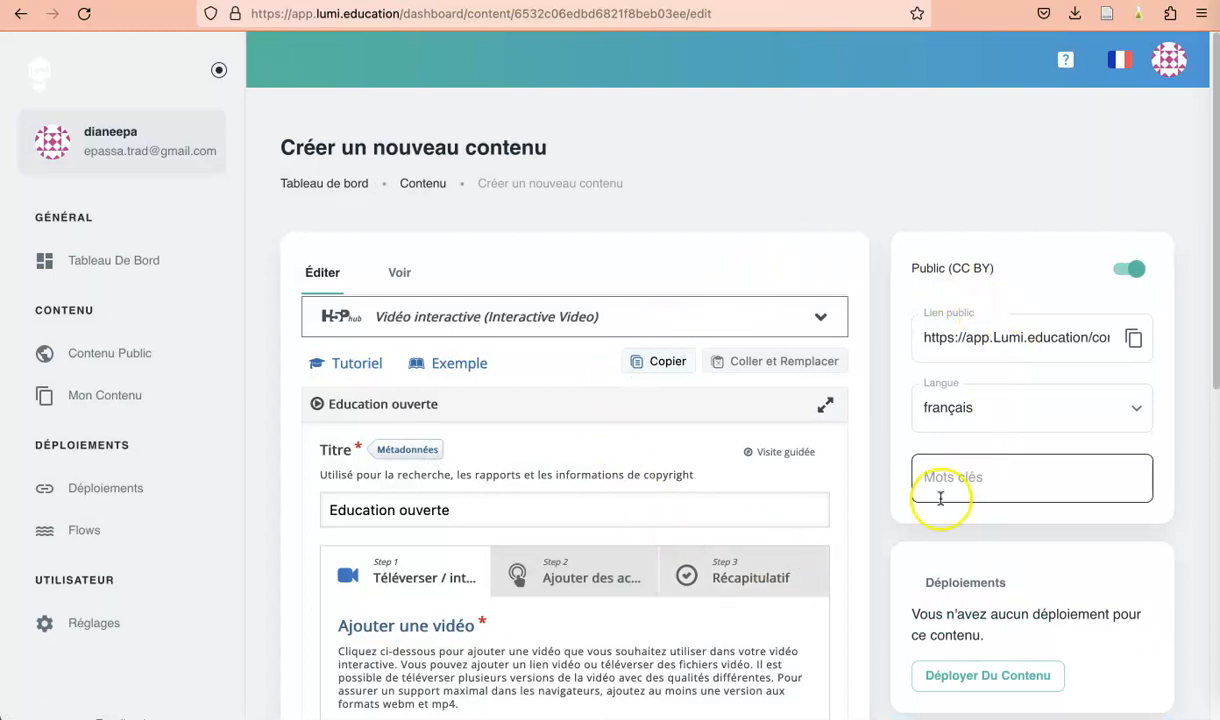
# Step: Copy the public link of the published "Education ouverte" content
pyautogui.scroll(-2, 646, 535)
pyautogui.scroll(-5, 646, 537)
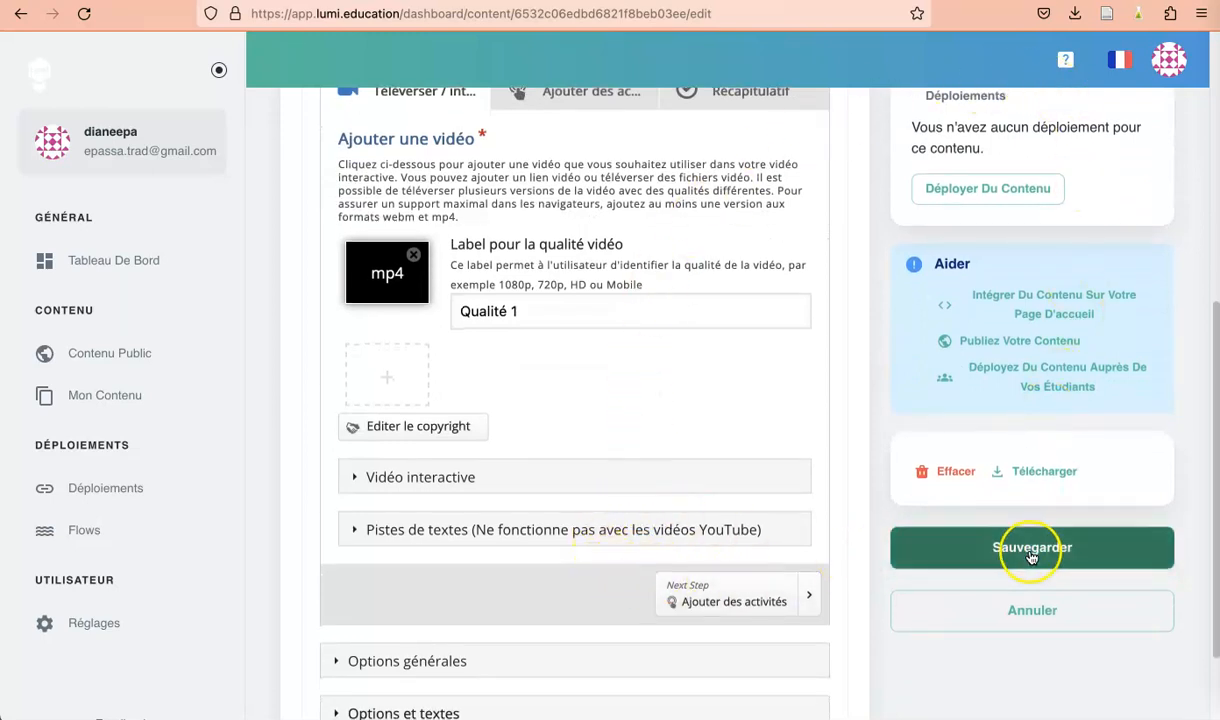
pyautogui.scroll(6, 1034, 557)
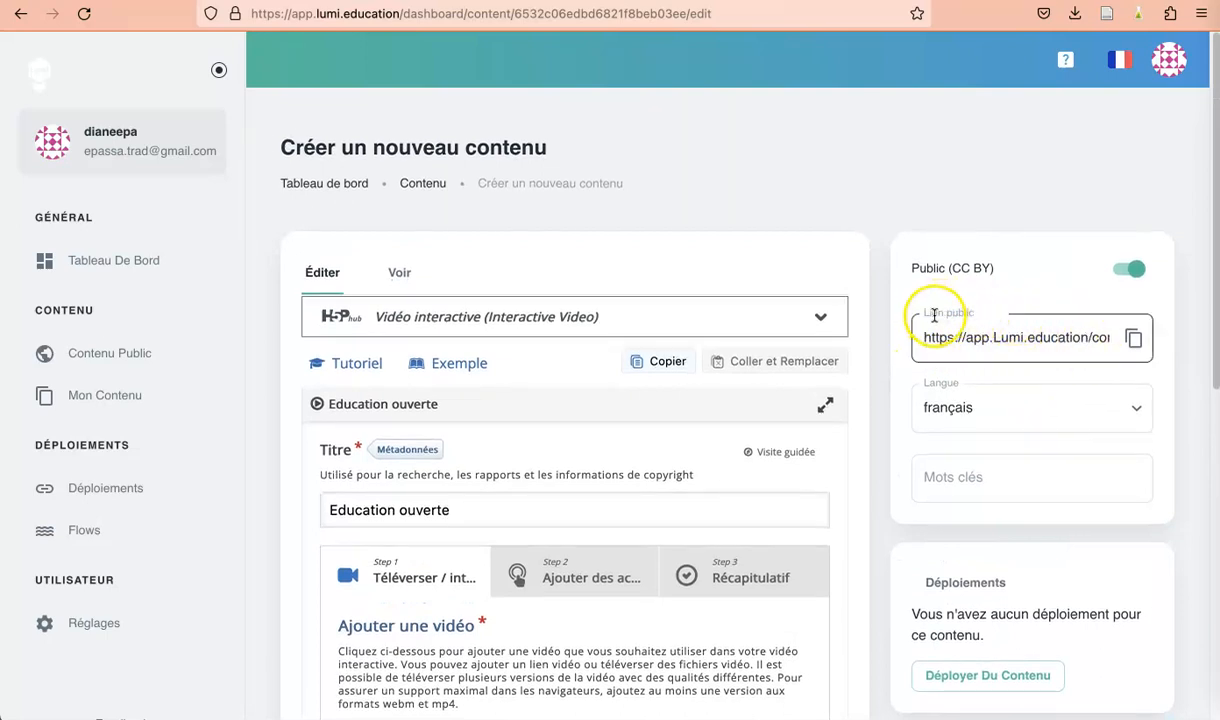
pyautogui.click(1135, 340)
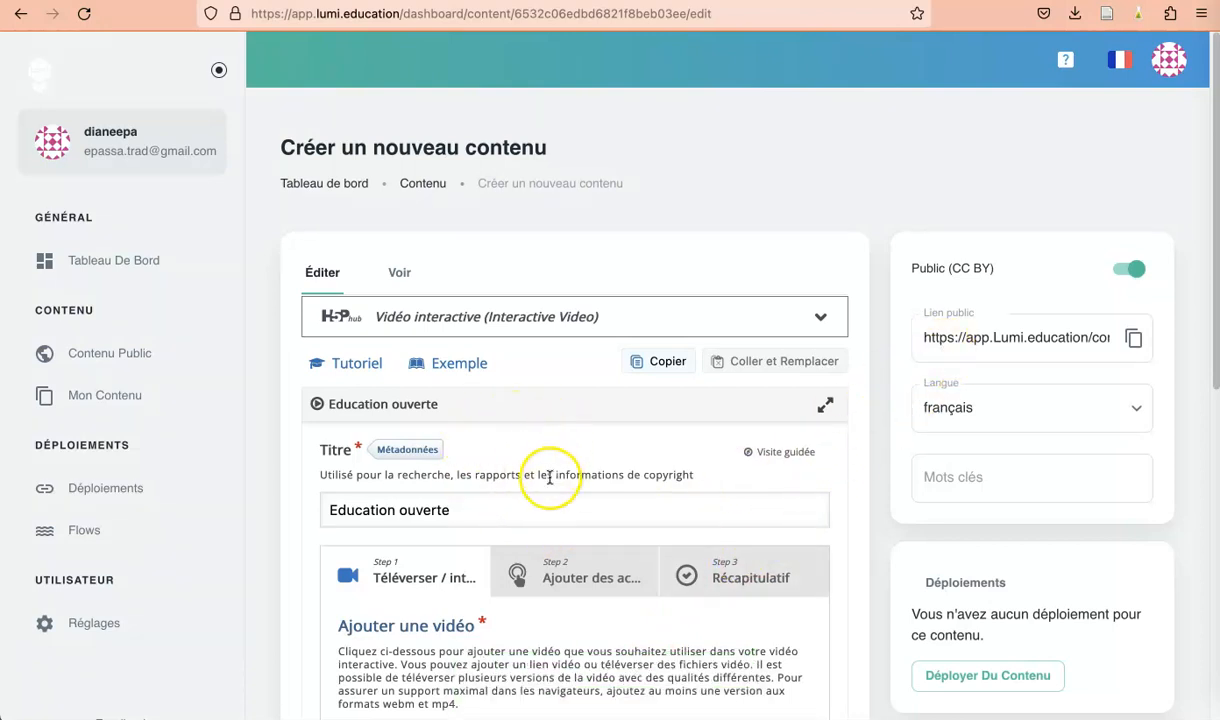
pyautogui.scroll(-2, 548, 488)
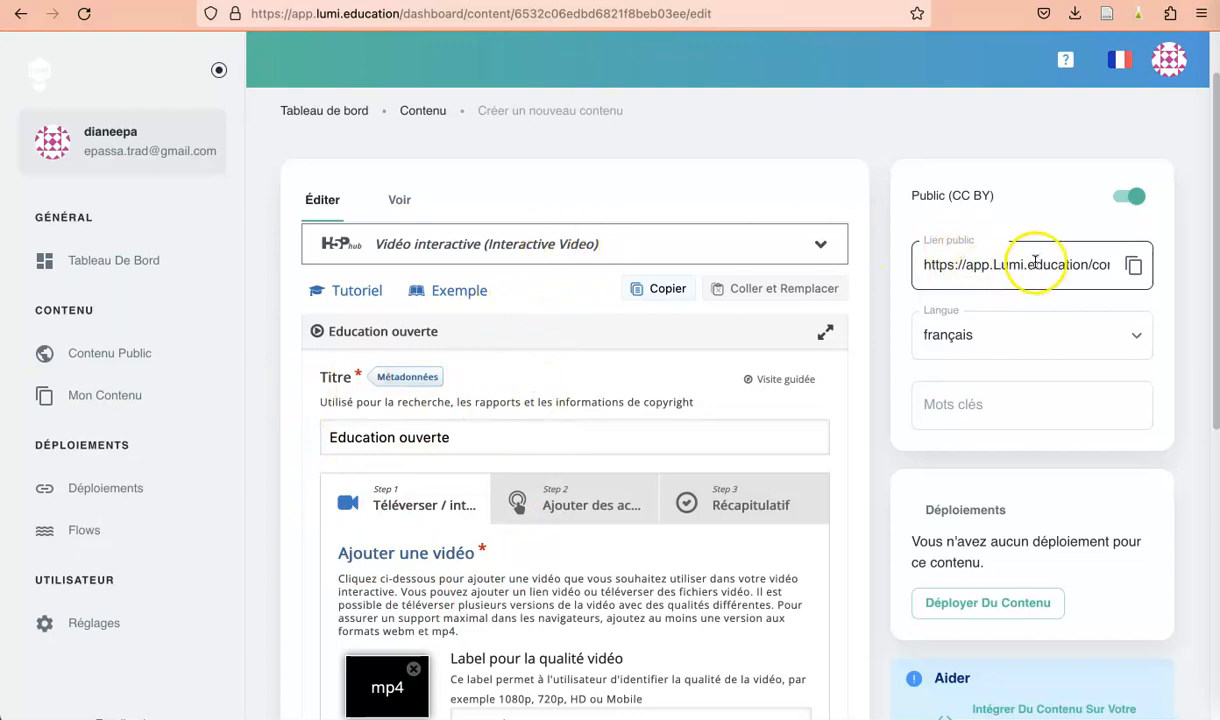
pyautogui.scroll(-5, 700, 560)
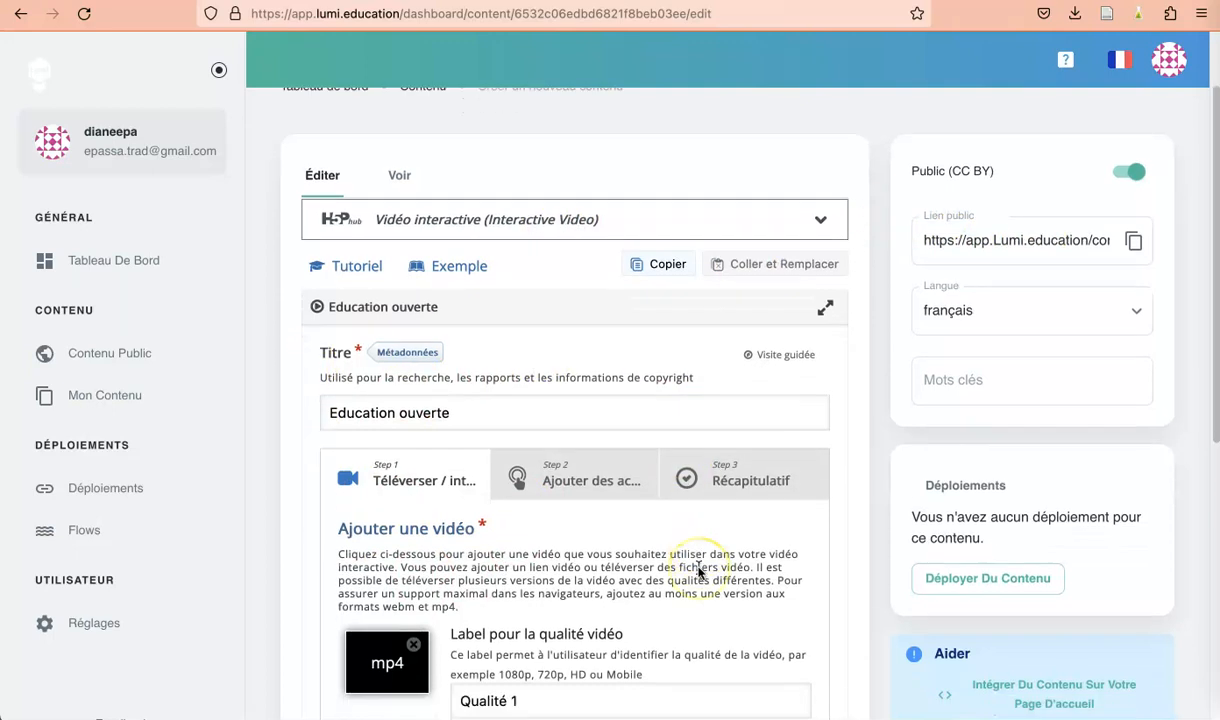
pyautogui.scroll(-4, 700, 571)
pyautogui.scroll(10, 700, 571)
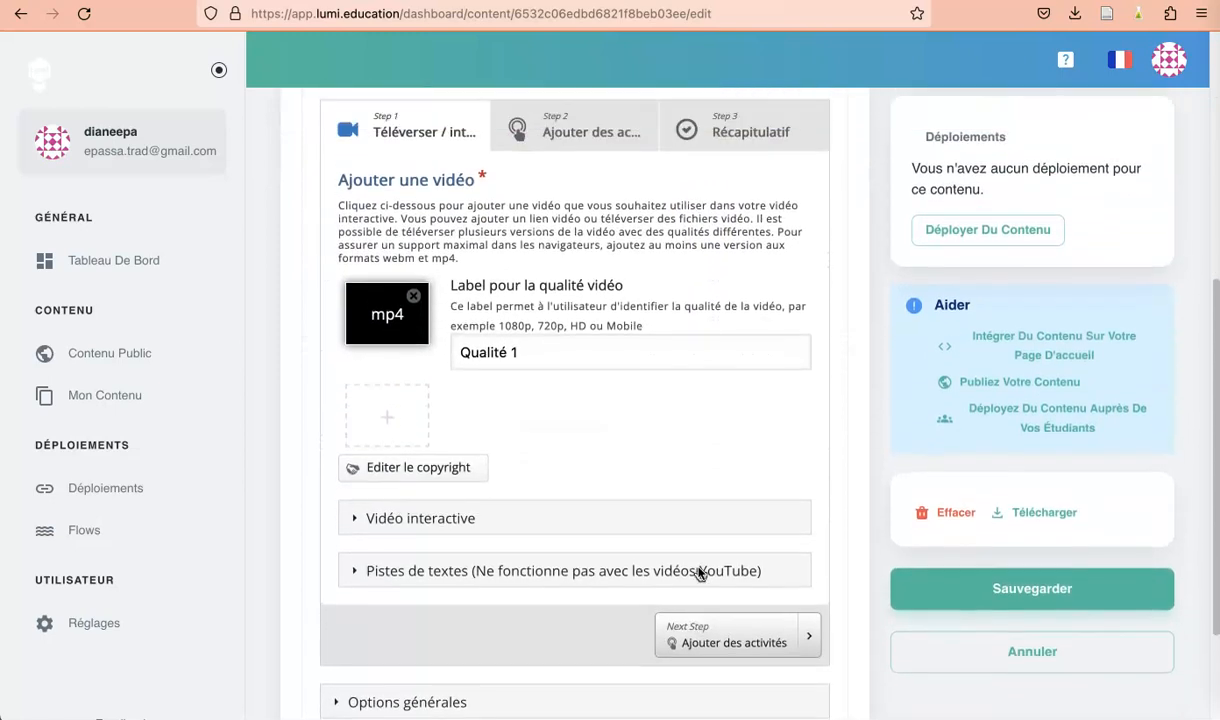